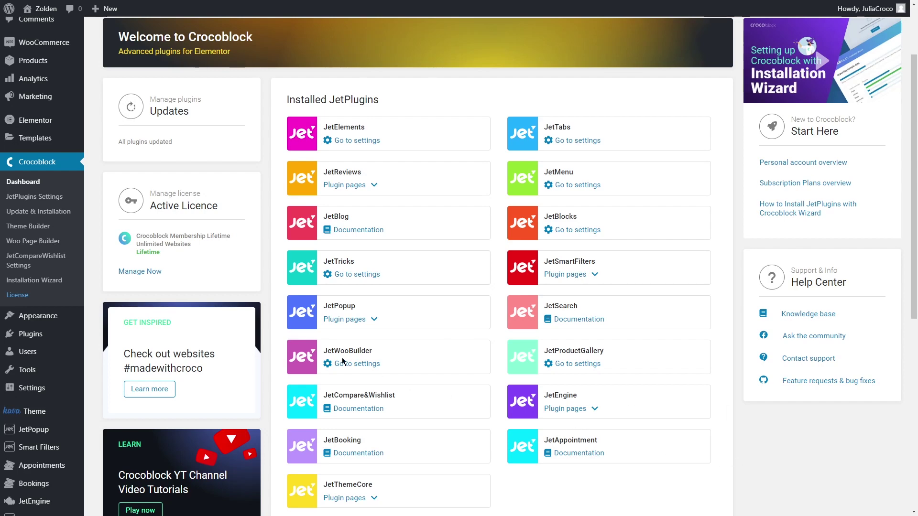
# Create a new Shop-type JetWooBuilder template named 'Shop'
pyautogui.click(42, 243)
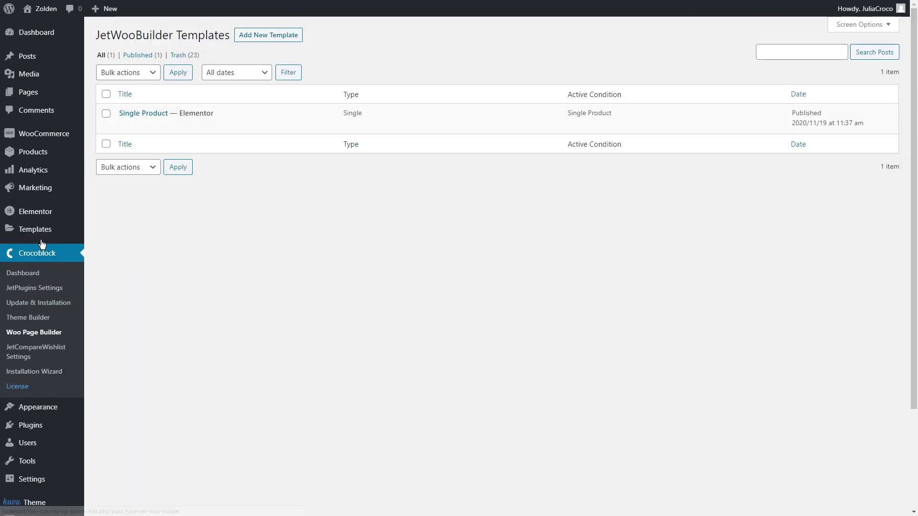
pyautogui.click(267, 36)
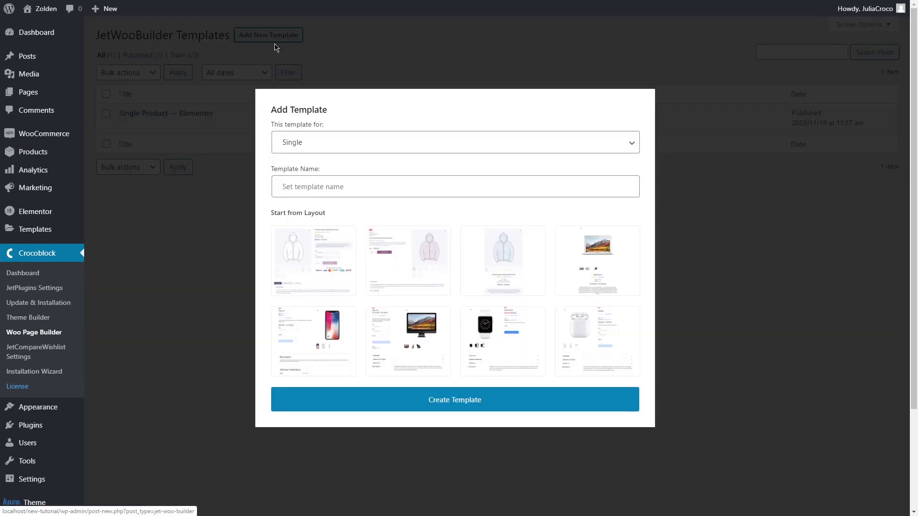
pyautogui.click(346, 138)
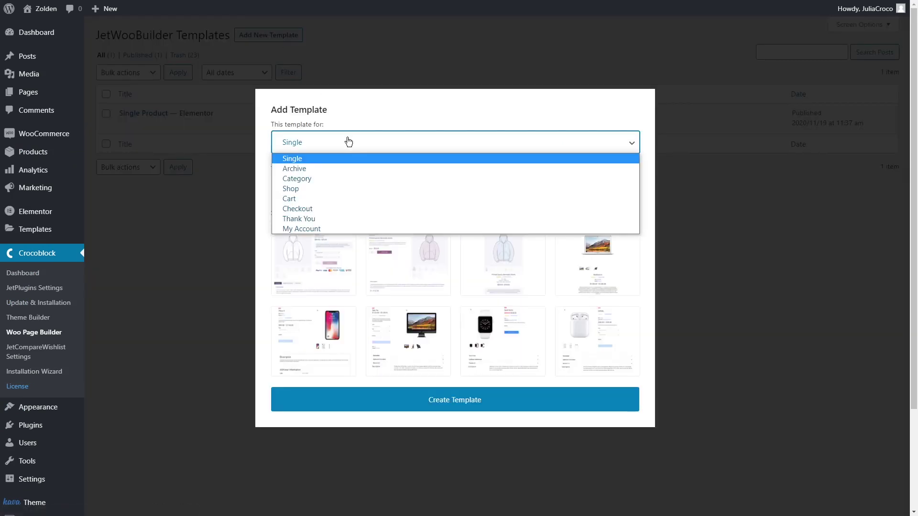
pyautogui.click(345, 188)
pyautogui.click(327, 223)
pyautogui.write('Sh')
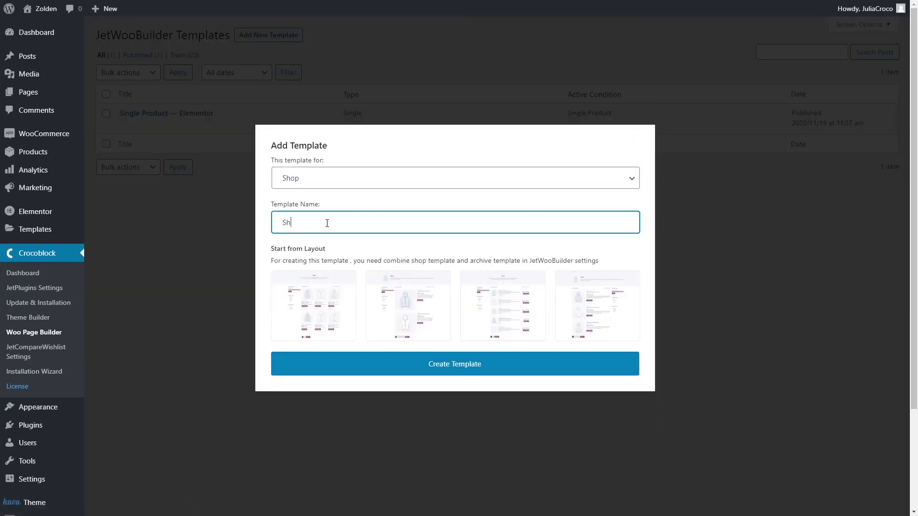
pyautogui.write('op')
pyautogui.click(454, 368)
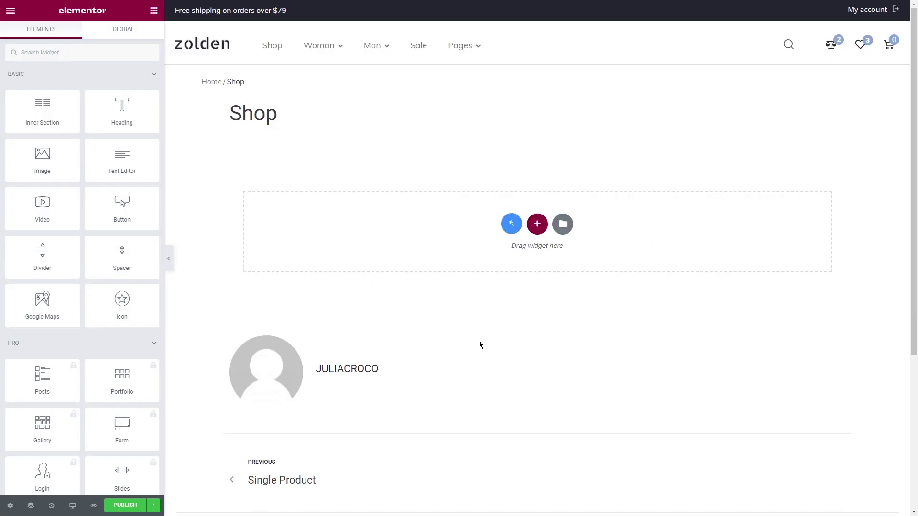
# Add a two-column section split 33/66
pyautogui.click(537, 223)
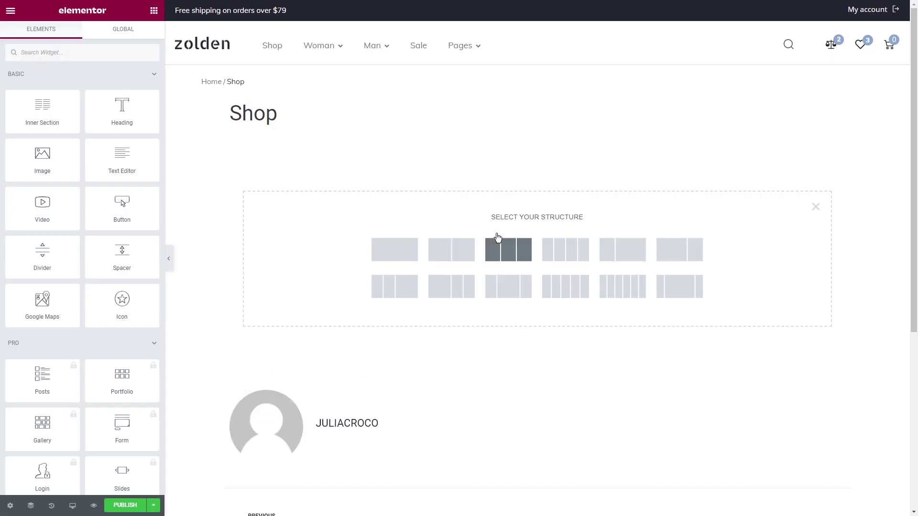
pyautogui.click(455, 250)
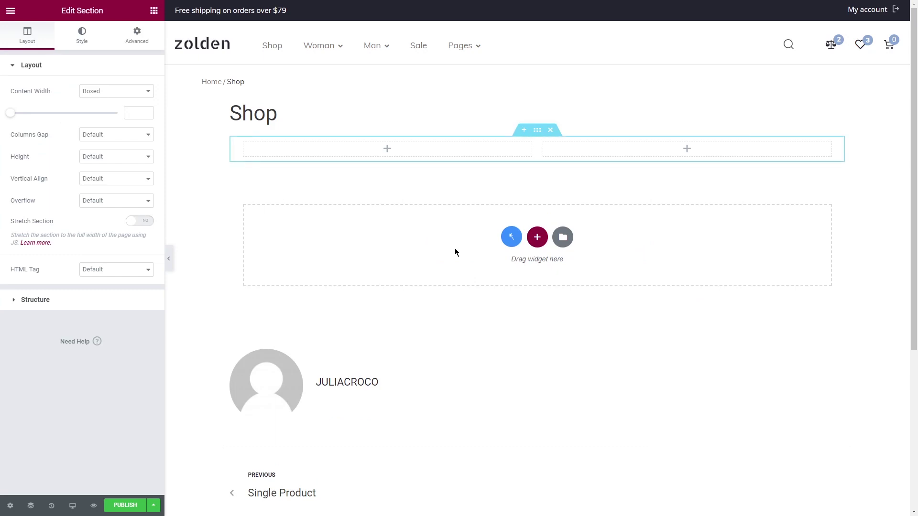
pyautogui.click(91, 300)
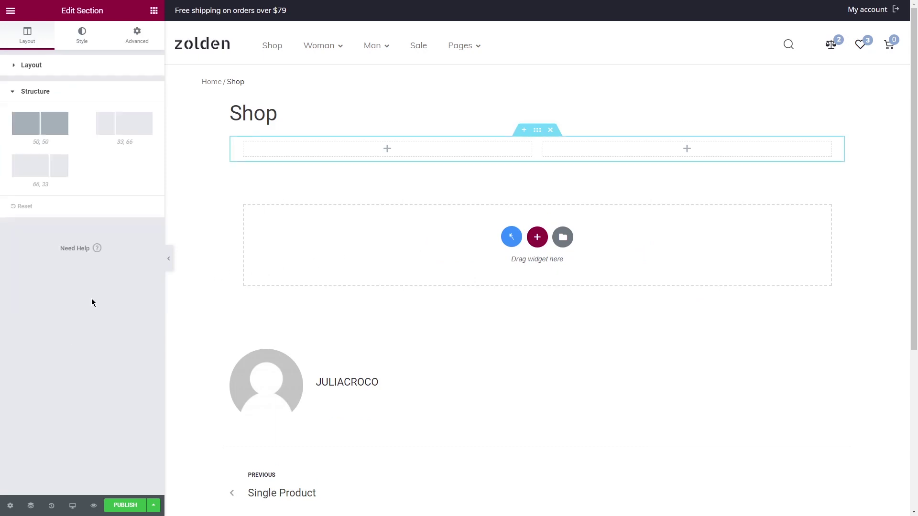
pyautogui.click(127, 125)
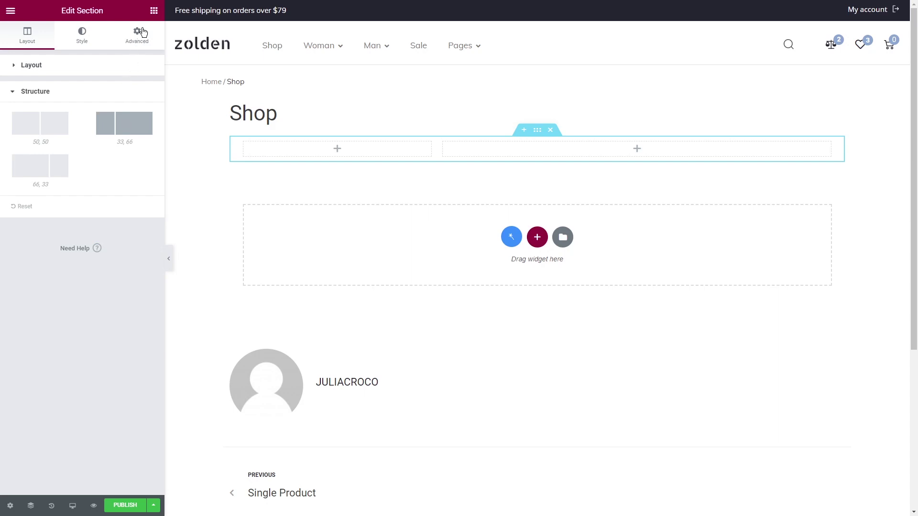
# Collapse all widget categories except JetWooBuilder in the widgets panel
pyautogui.click(154, 10)
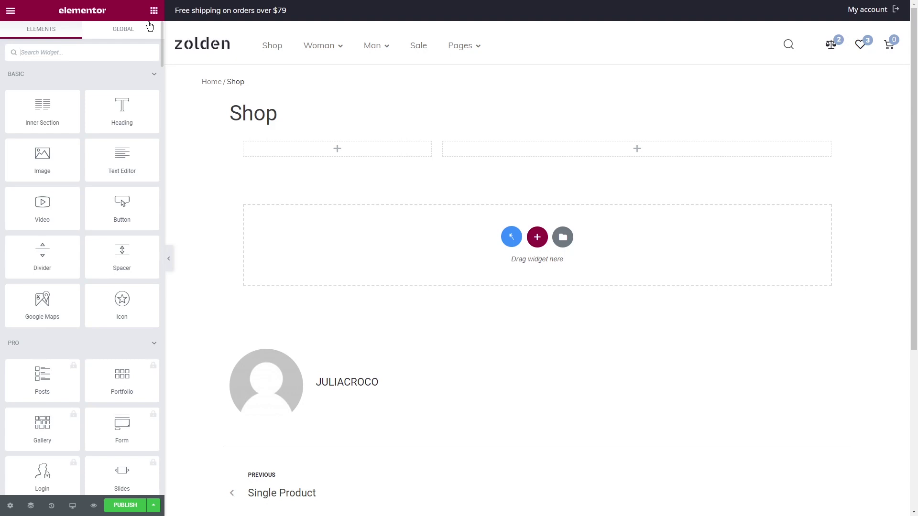
pyautogui.click(128, 74)
pyautogui.click(127, 100)
pyautogui.click(127, 127)
pyautogui.click(129, 235)
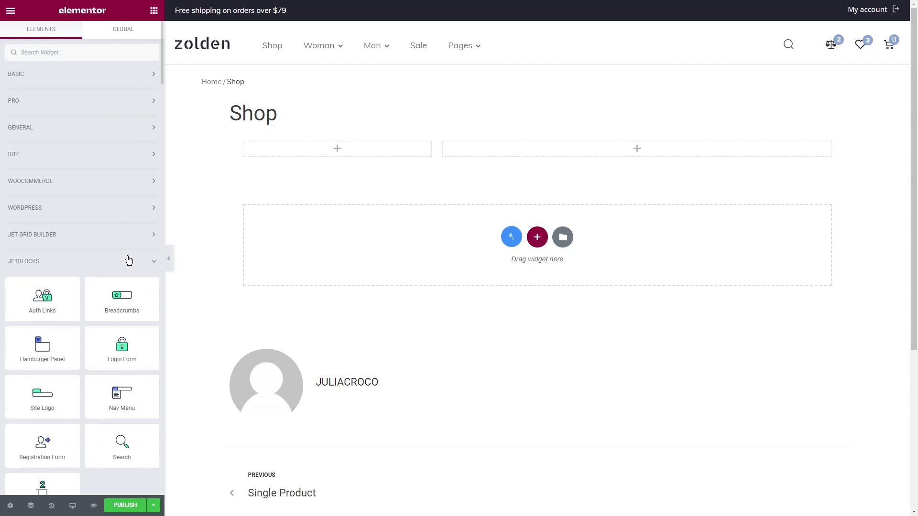
pyautogui.click(127, 261)
pyautogui.click(127, 289)
pyautogui.click(128, 315)
pyautogui.click(128, 341)
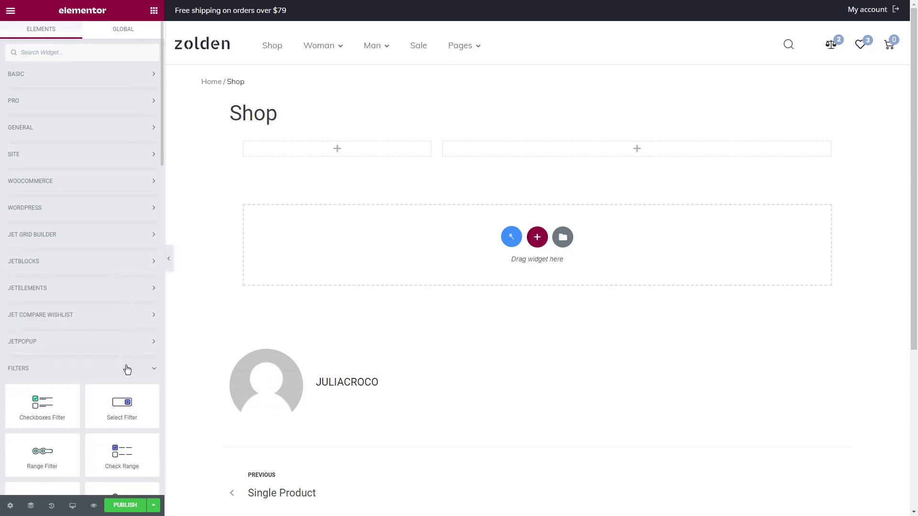
pyautogui.click(125, 368)
pyautogui.scroll(-6, 125, 368)
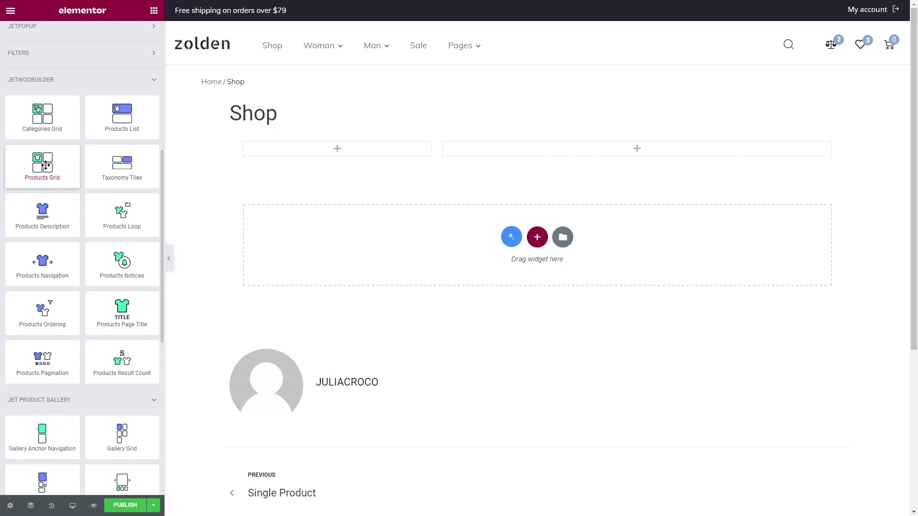
# Place a Products Grid in the right column with Preset 1, 3 columns and equal column height
pyautogui.moveTo(46, 165); pyautogui.dragTo(640, 156)
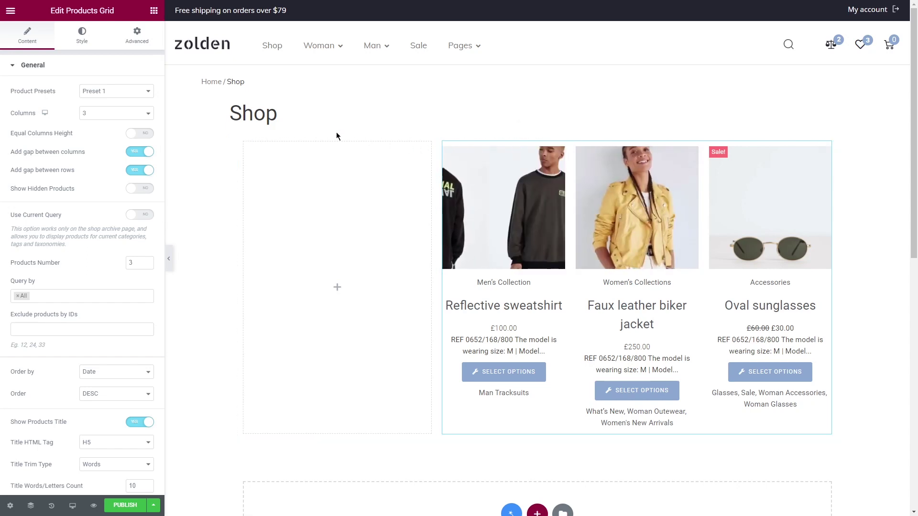
pyautogui.click(111, 91)
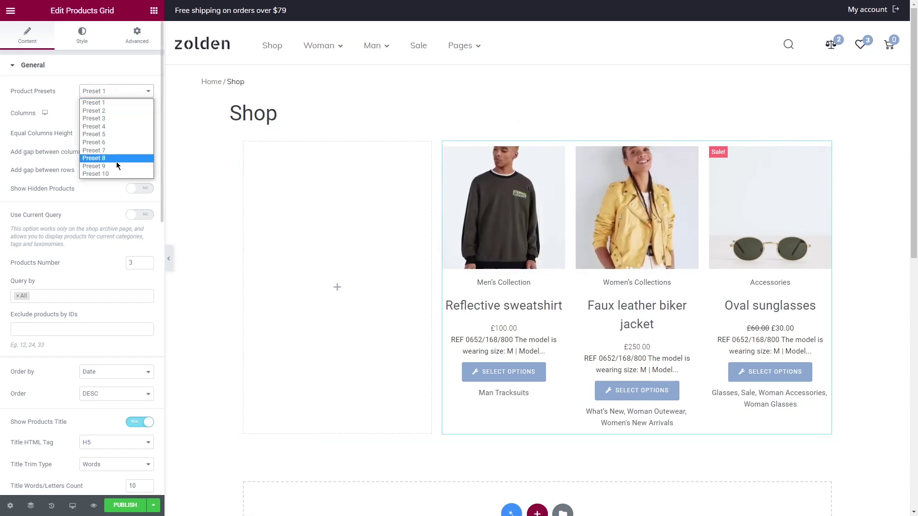
pyautogui.click(121, 102)
pyautogui.click(118, 114)
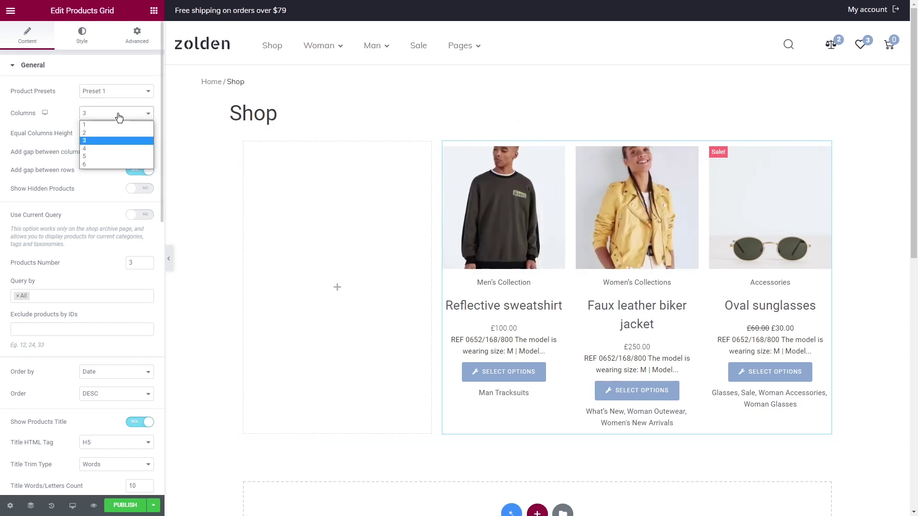
pyautogui.click(119, 115)
pyautogui.click(141, 133)
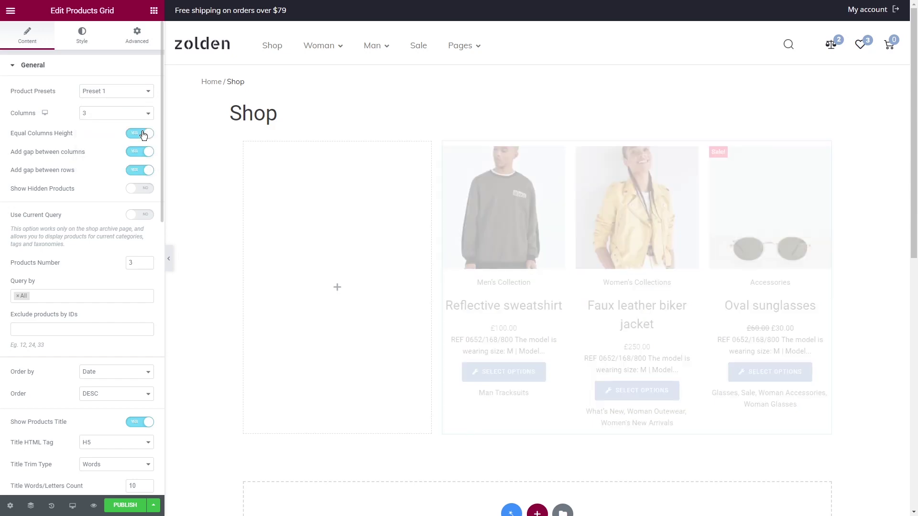
# Use Large images and hide categories, tags, excerpts and Add to Cart buttons in the grid
pyautogui.scroll(-5, 136, 159)
pyautogui.click(123, 297)
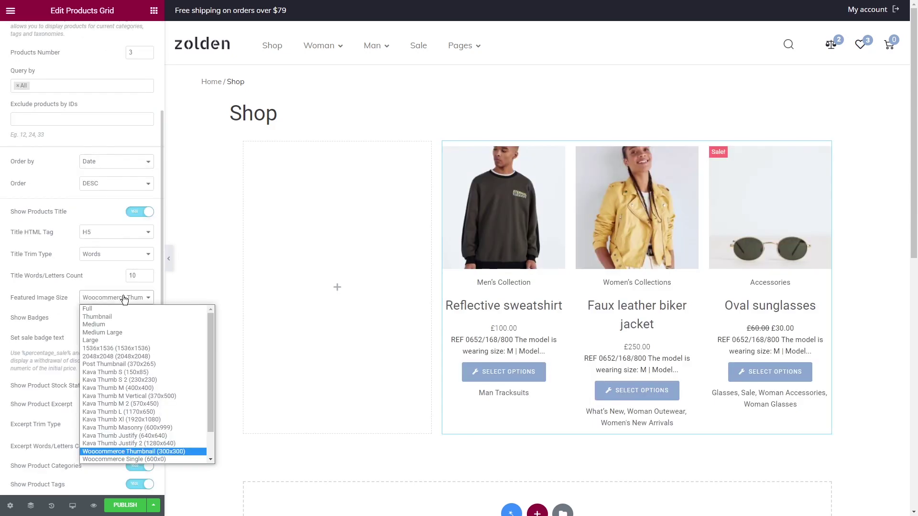
pyautogui.click(113, 334)
pyautogui.scroll(-5, 113, 338)
pyautogui.click(137, 274)
pyautogui.click(136, 255)
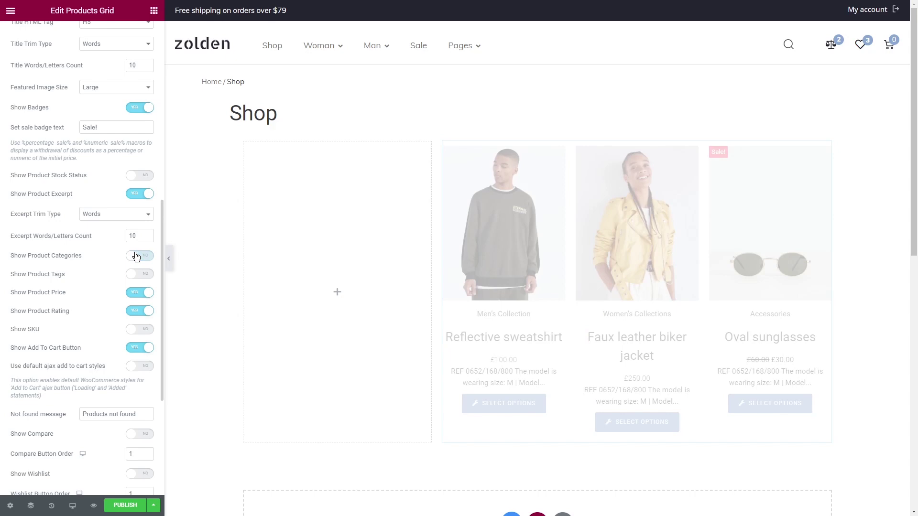
pyautogui.click(139, 194)
pyautogui.click(138, 325)
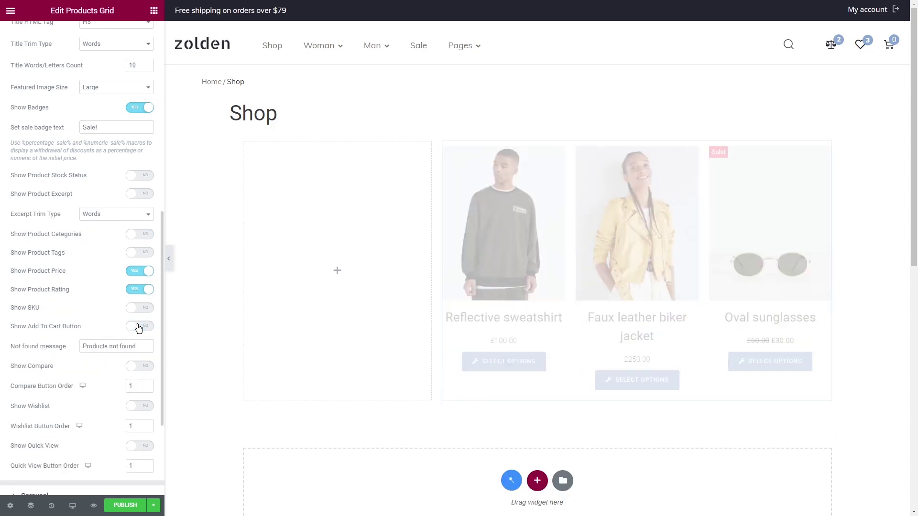
# Expand the grid's carousel, compare, wishlist and quick view settings
pyautogui.scroll(-3, 138, 324)
pyautogui.click(81, 343)
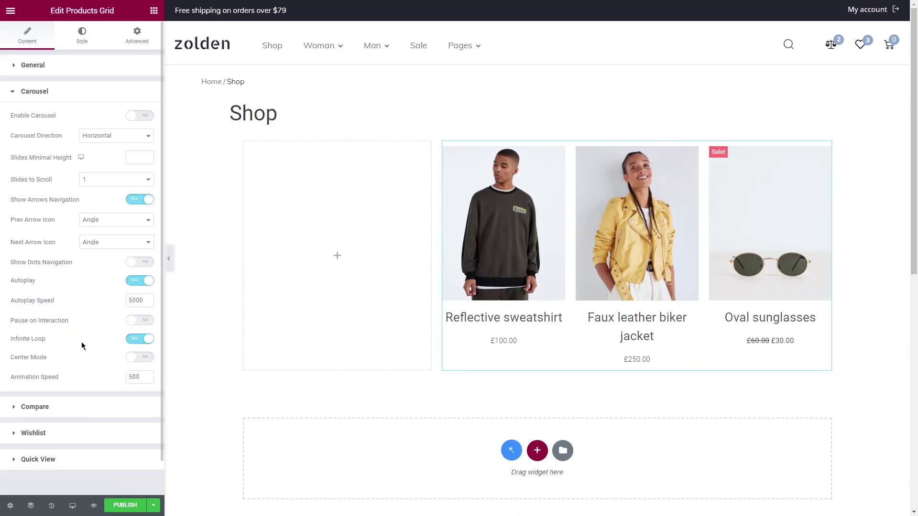
pyautogui.click(88, 408)
pyautogui.click(84, 339)
pyautogui.click(86, 367)
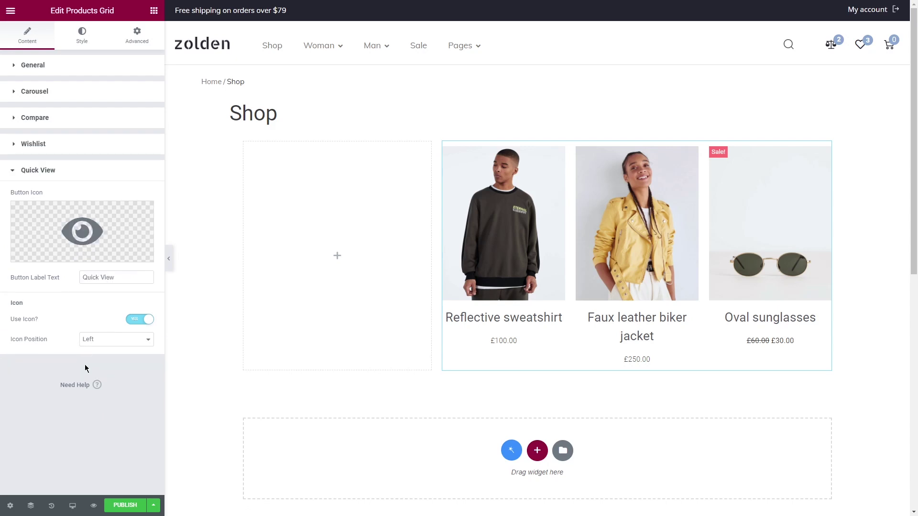
# Give the product titles a smaller font in the grid's Title style
pyautogui.click(80, 34)
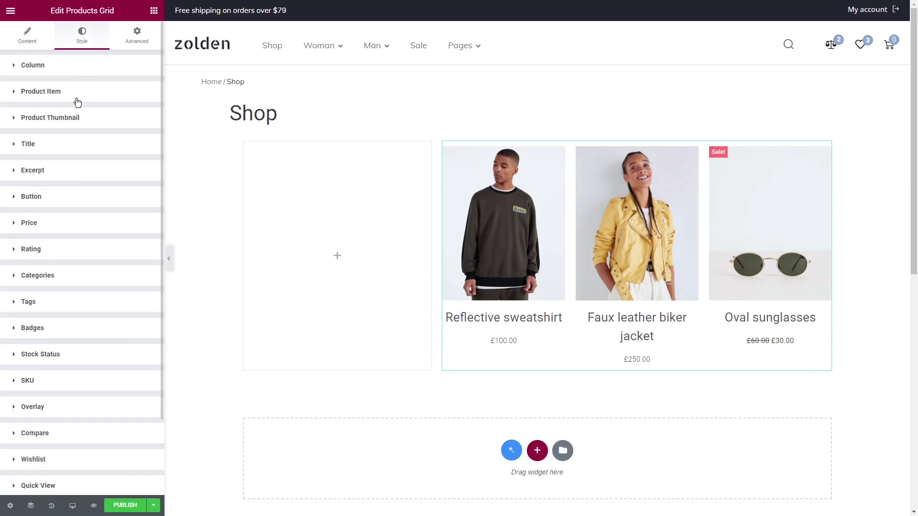
pyautogui.click(28, 144)
pyautogui.click(147, 170)
pyautogui.click(115, 219)
pyautogui.click(130, 193)
pyautogui.click(119, 248)
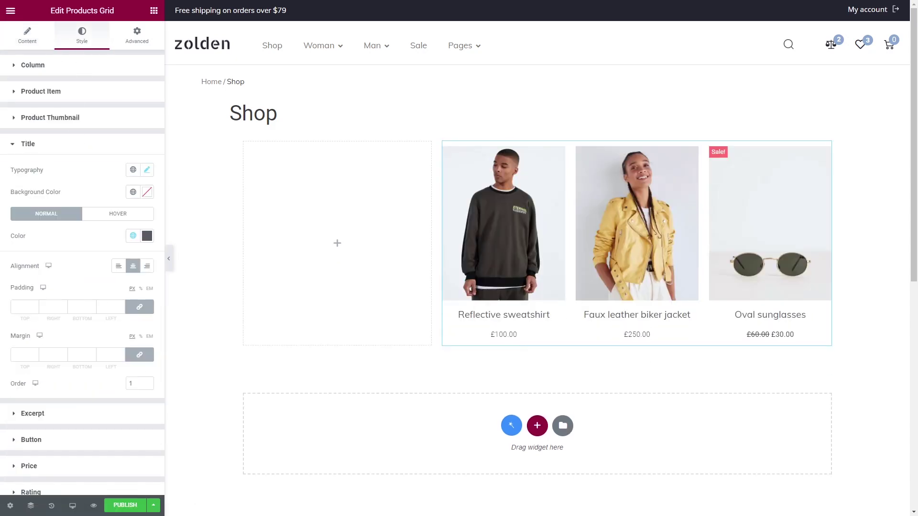
# Style the grid's price, making the sale price red
pyautogui.click(29, 466)
pyautogui.click(146, 246)
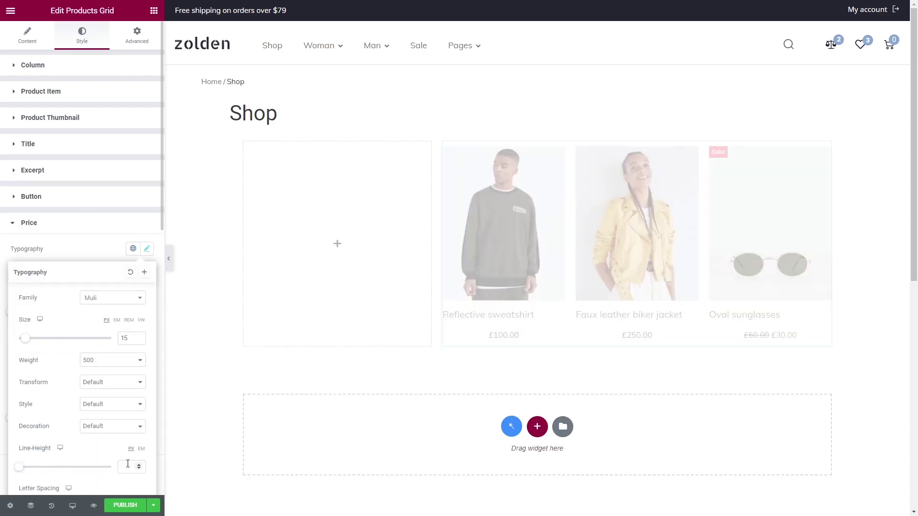
pyautogui.scroll(-1, 96, 287)
pyautogui.click(146, 196)
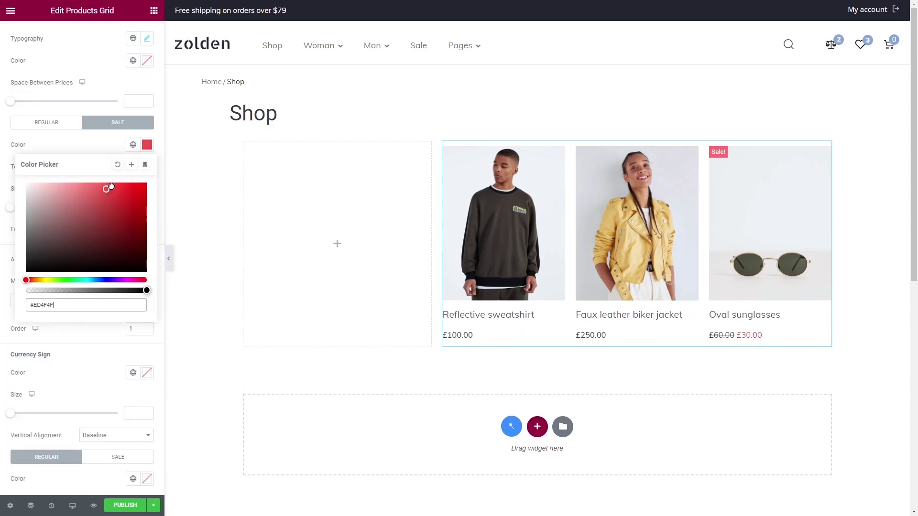
pyautogui.click(96, 188)
pyautogui.scroll(5, 96, 188)
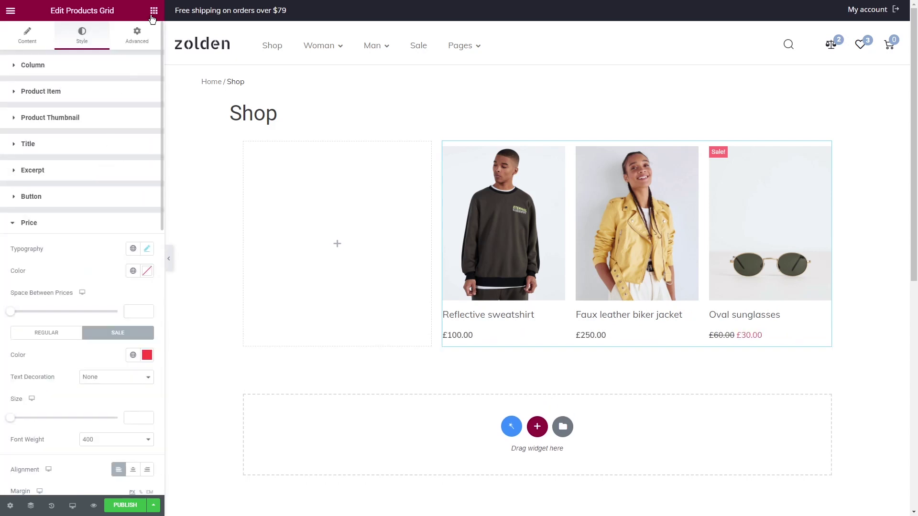
pyautogui.click(153, 11)
# Place a Products List above the grid with Large featured images
pyautogui.write('products lis')
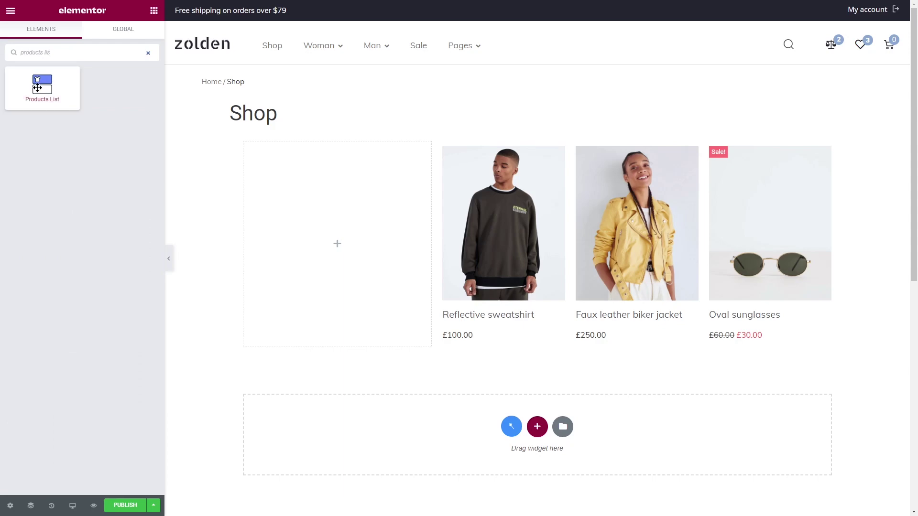
pyautogui.moveTo(39, 83); pyautogui.dragTo(628, 147)
pyautogui.scroll(-4, 127, 251)
pyautogui.click(127, 257)
pyautogui.click(105, 299)
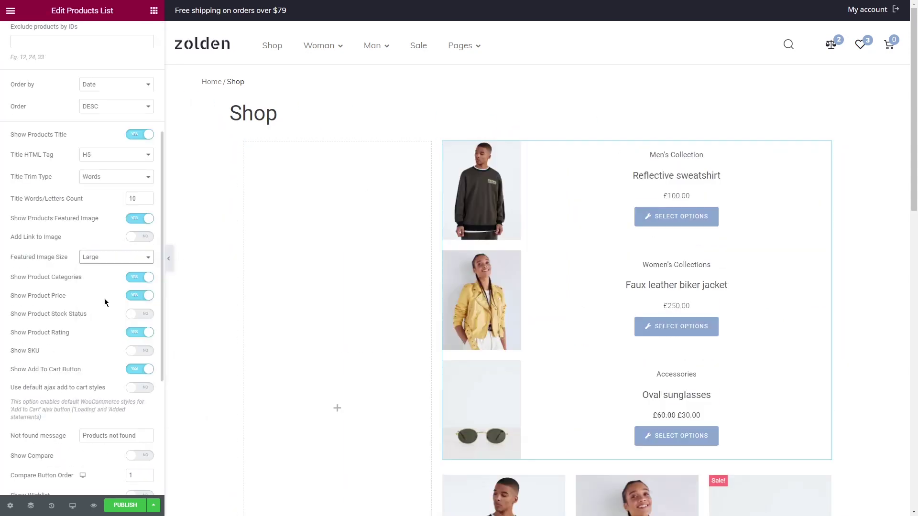
# Toggle the list's categories and prices off and back on
pyautogui.click(141, 279)
pyautogui.click(141, 297)
pyautogui.click(143, 296)
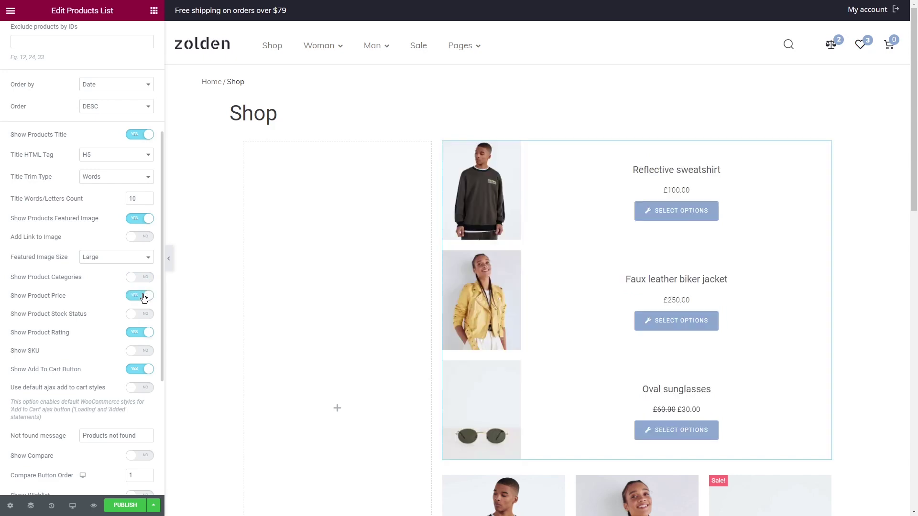
pyautogui.click(142, 280)
pyautogui.scroll(-5, 113, 323)
pyautogui.scroll(10, 95, 239)
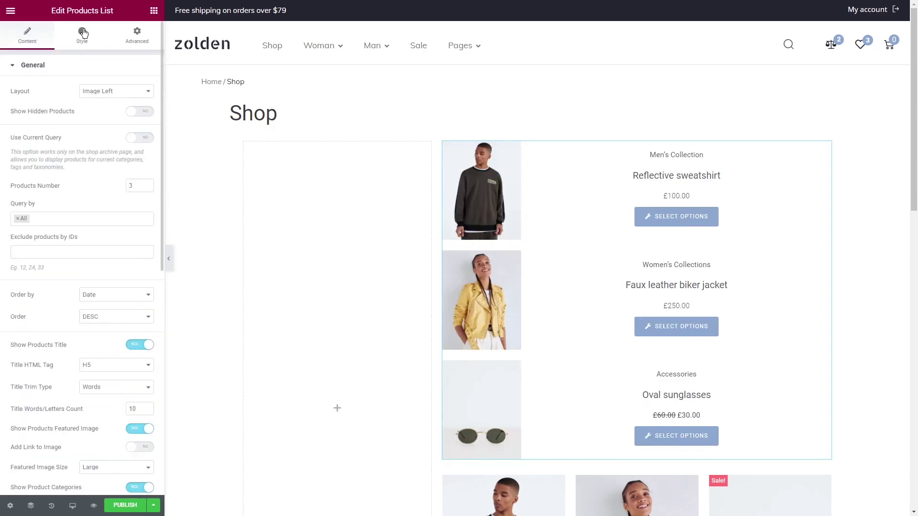
# Widen the Products List thumbnail images to 250 px
pyautogui.click(81, 34)
pyautogui.click(51, 362)
pyautogui.moveTo(24, 135); pyautogui.dragTo(143, 136)
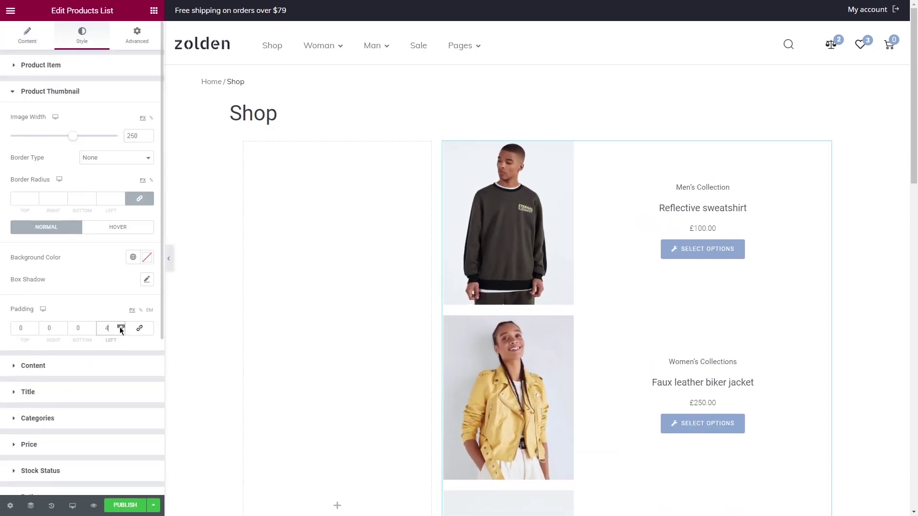
pyautogui.scroll(-3, 125, 329)
pyautogui.scroll(-2, 115, 311)
pyautogui.click(99, 316)
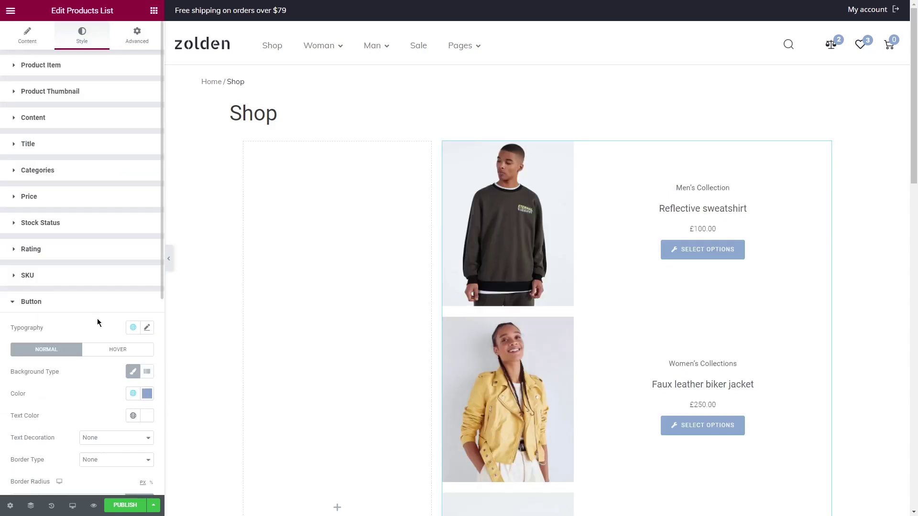
# Delete the Products List and Products Grid widgets
pyautogui.rightClick(614, 248)
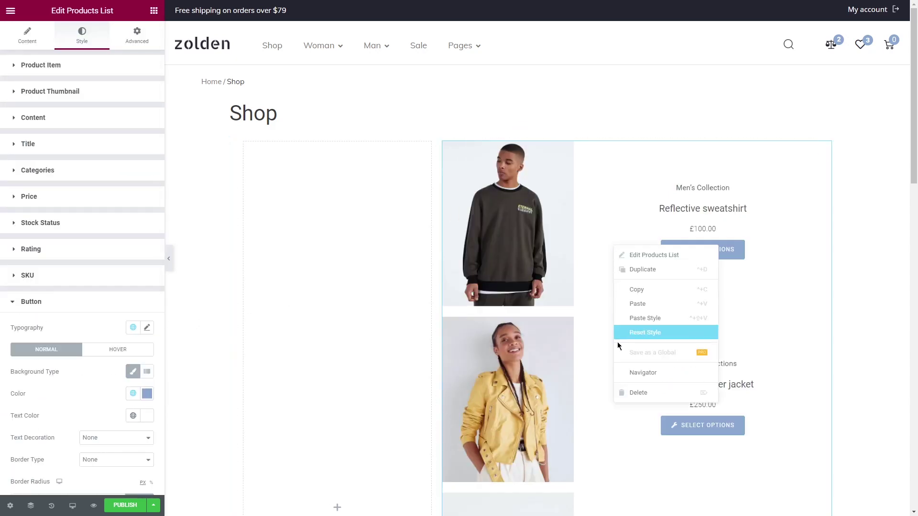
pyautogui.click(623, 393)
pyautogui.rightClick(616, 261)
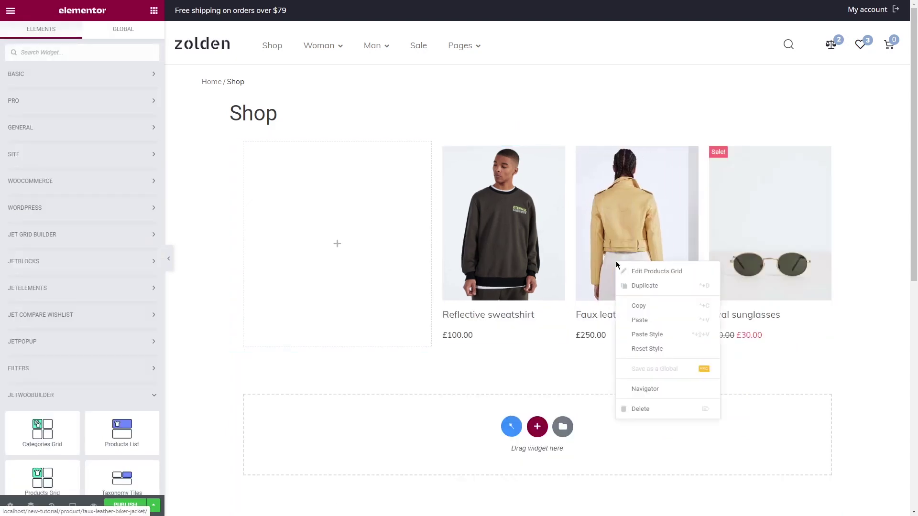
pyautogui.click(640, 410)
pyautogui.scroll(-7, 108, 314)
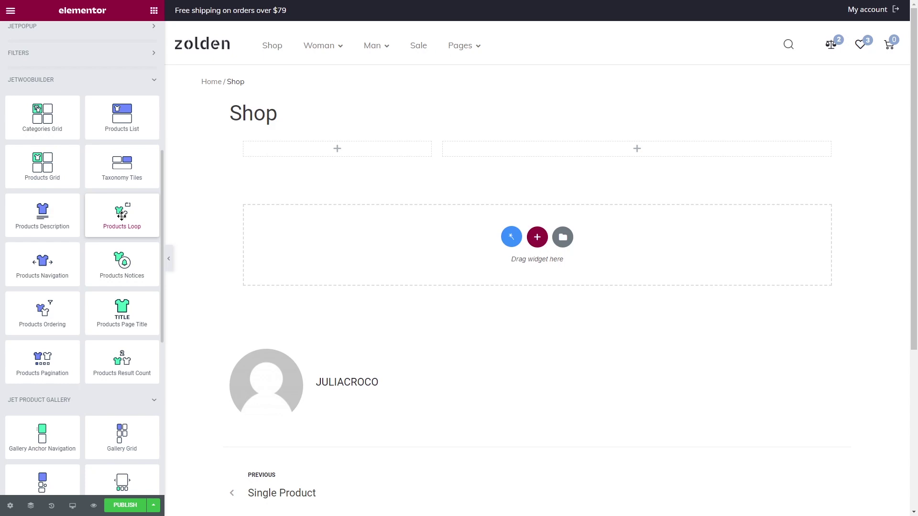
# Add a Products Loop with the layout switcher enabled, then return to the templates list
pyautogui.moveTo(121, 216); pyautogui.dragTo(636, 152)
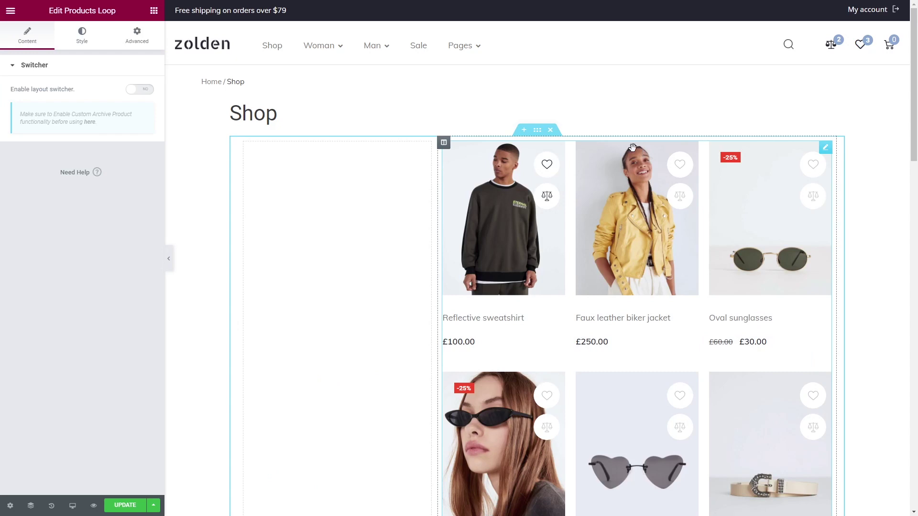
pyautogui.click(143, 90)
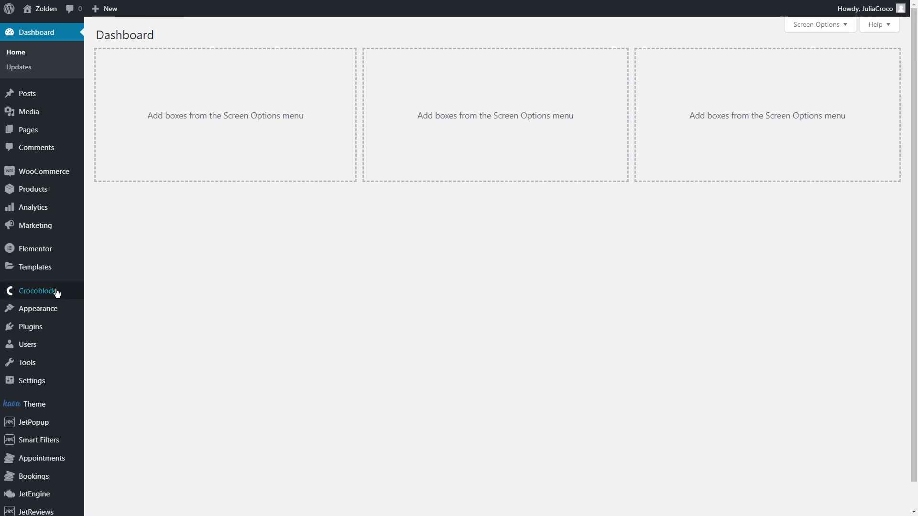
pyautogui.moveTo(55, 292)
pyautogui.click(124, 353)
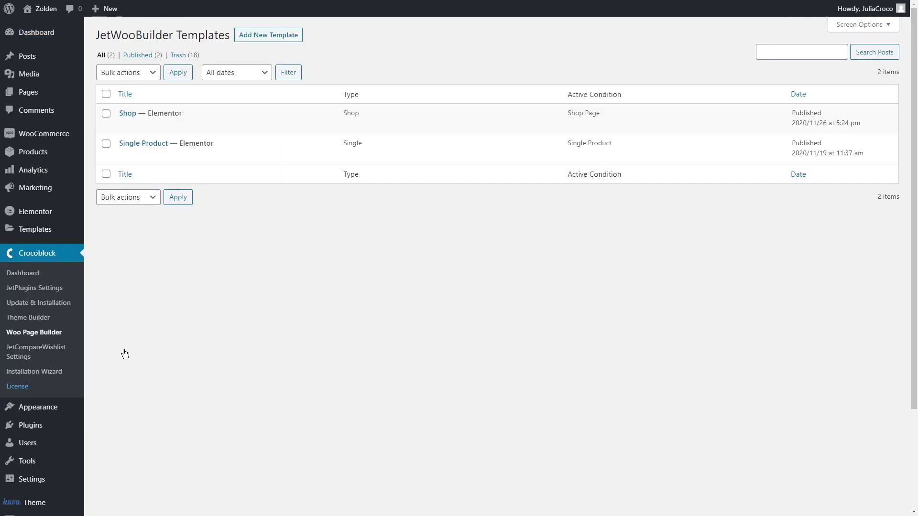
# Create an Archive template named 'Shop Grid' from the first layout
pyautogui.click(265, 36)
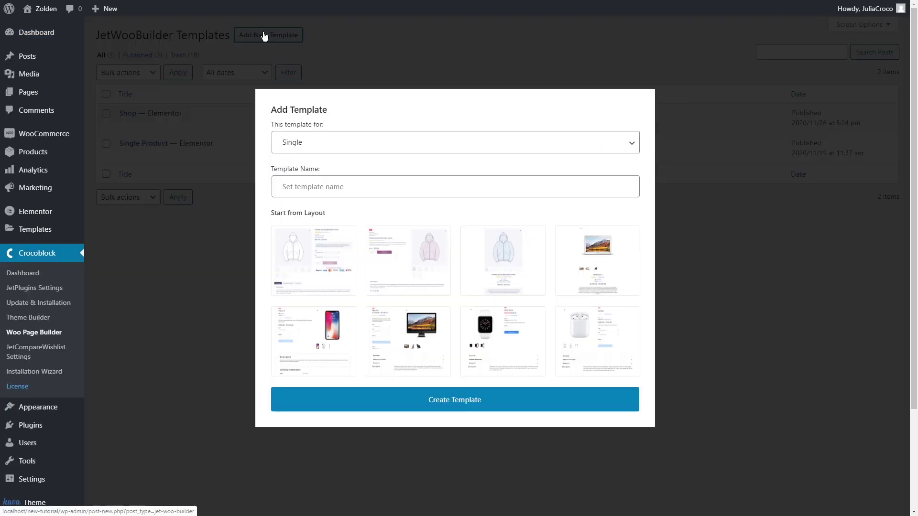
pyautogui.click(334, 142)
pyautogui.click(336, 169)
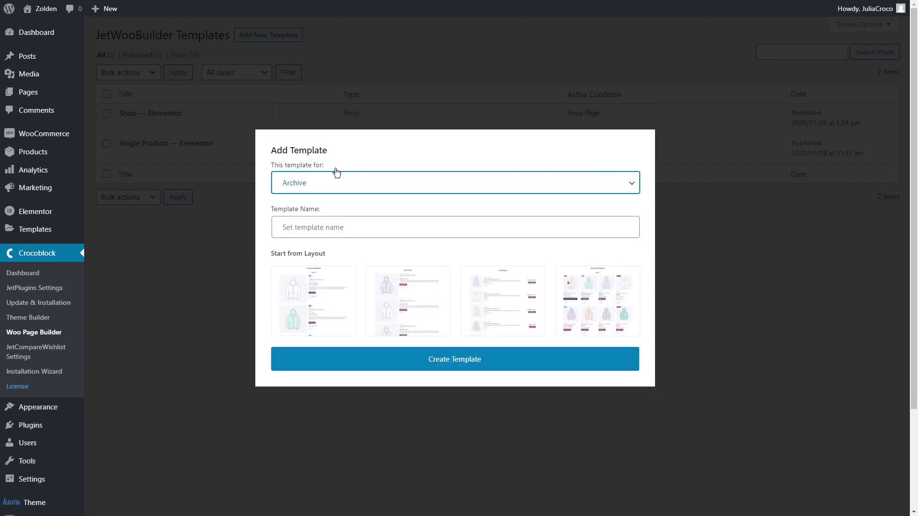
pyautogui.click(303, 229)
pyautogui.write('Shop ')
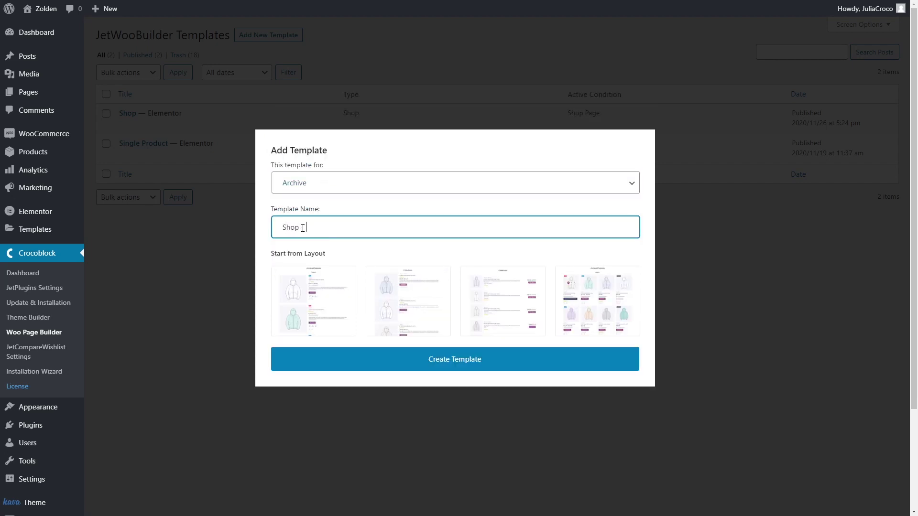
pyautogui.write('Grid')
pyautogui.click(311, 291)
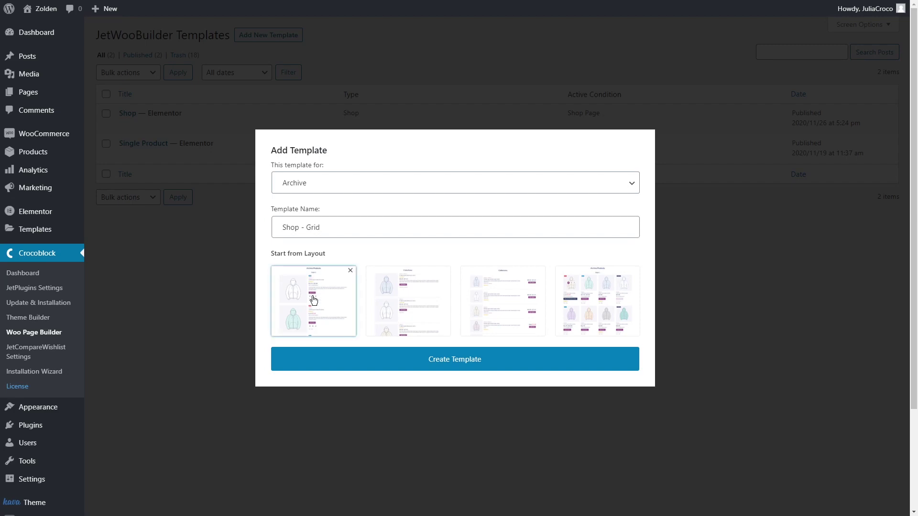
pyautogui.click(451, 361)
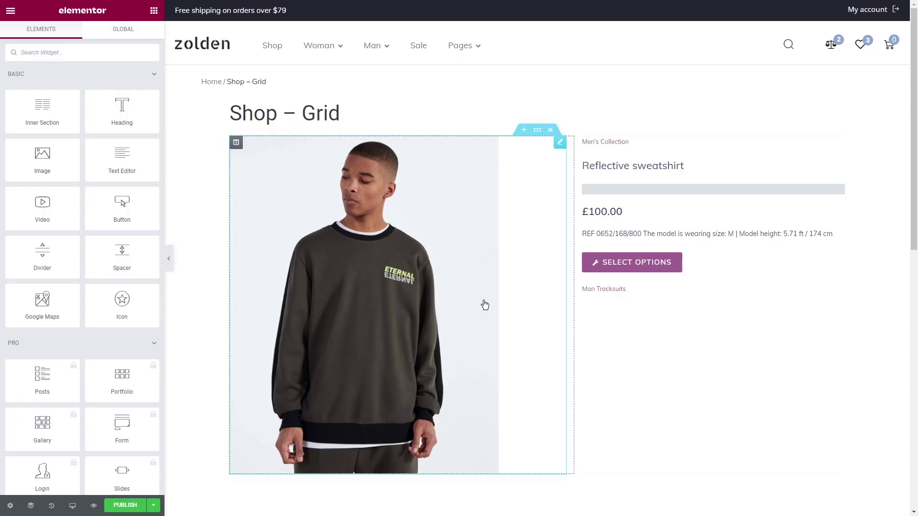
# Replace the prebuilt product section with a new one-column boxed section of narrower width
pyautogui.click(550, 130)
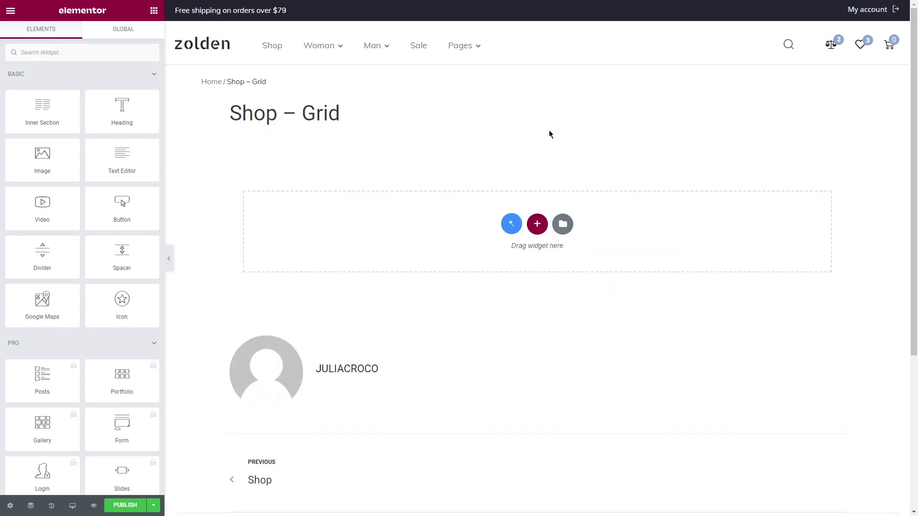
pyautogui.click(536, 220)
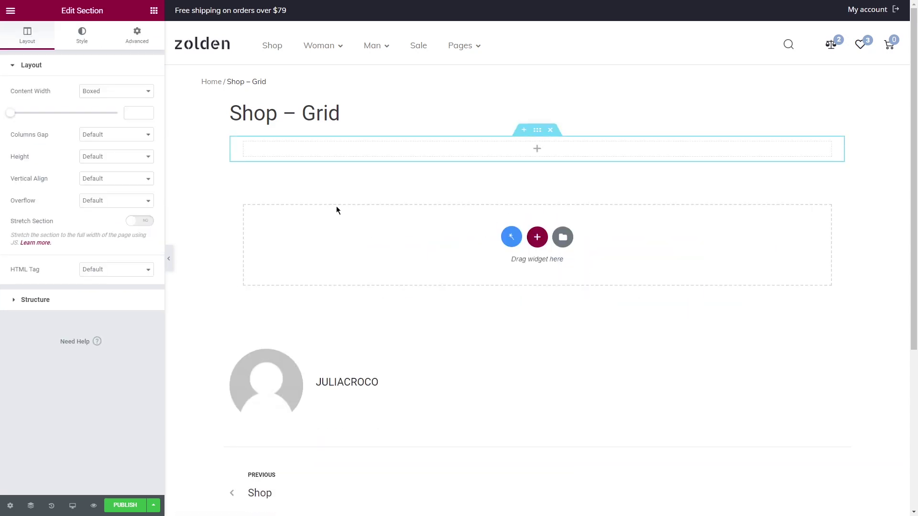
pyautogui.click(133, 111)
pyautogui.click(154, 10)
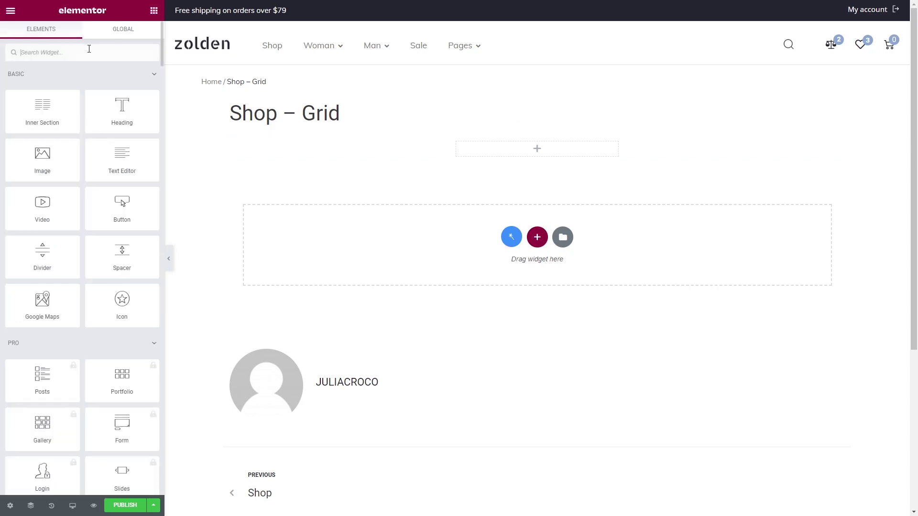
# Add a product Thumbnail linked to the product at Full size
pyautogui.write('thum')
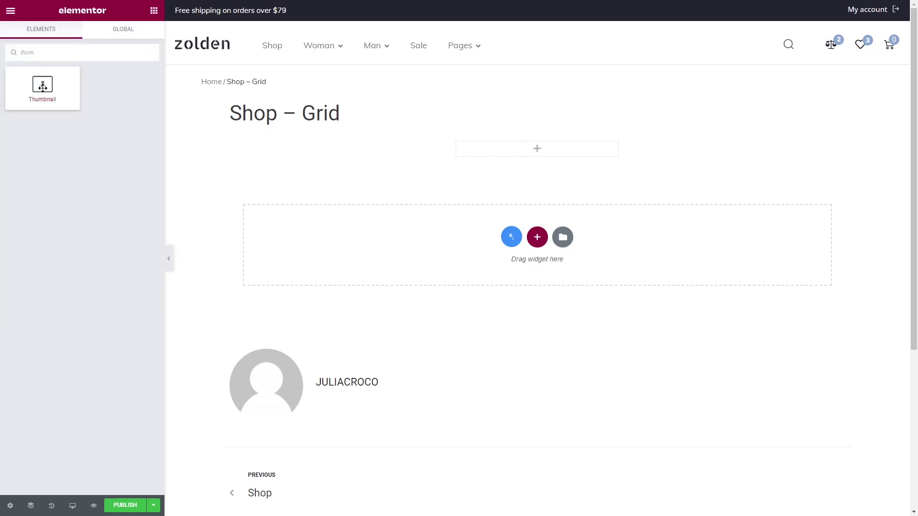
pyautogui.moveTo(42, 88); pyautogui.dragTo(539, 143)
pyautogui.click(140, 89)
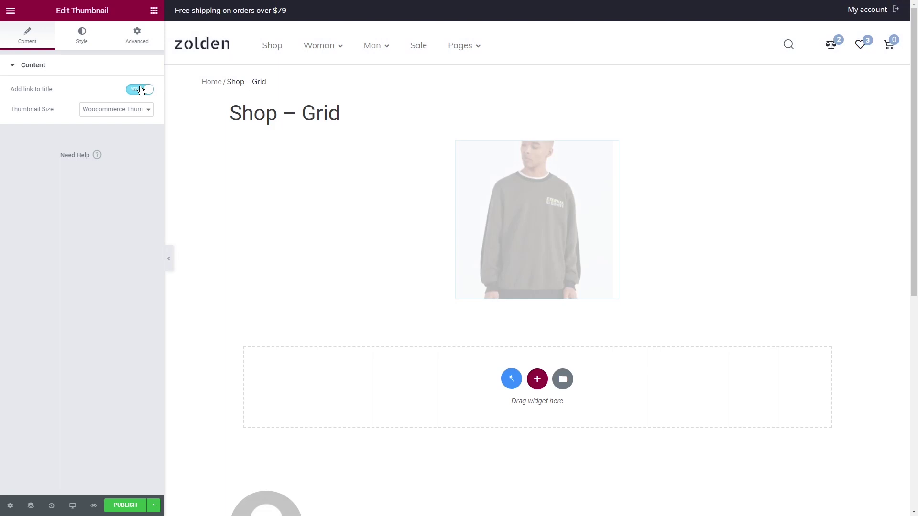
pyautogui.click(135, 109)
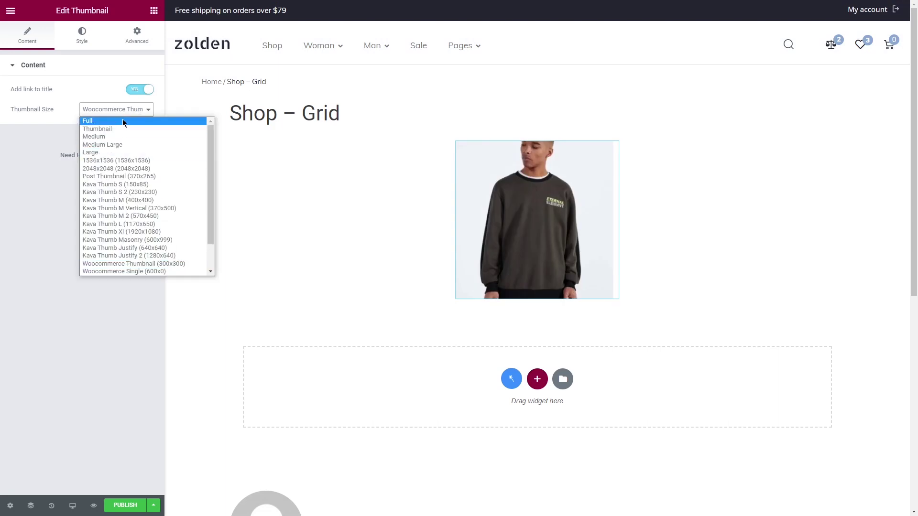
pyautogui.click(123, 121)
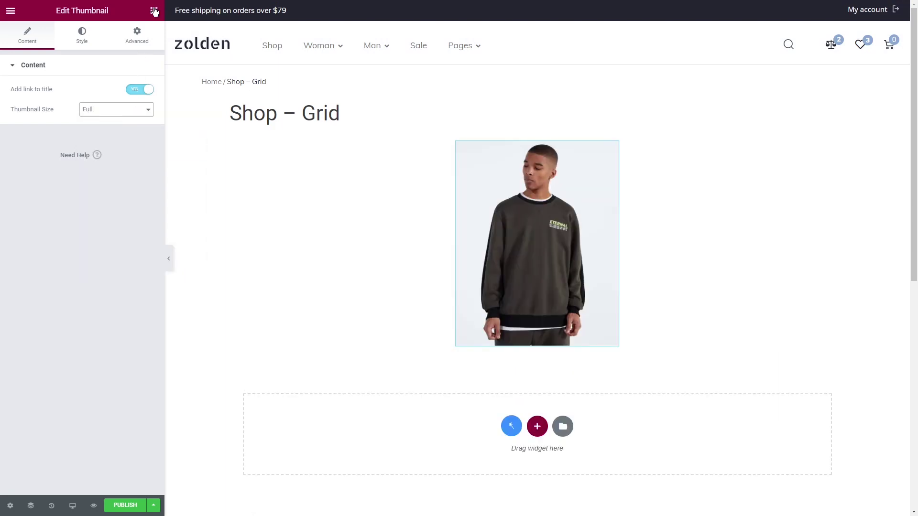
pyautogui.click(154, 11)
# Add a linked product Title below the image with an H6 tag
pyautogui.write('title')
pyautogui.moveTo(122, 88); pyautogui.dragTo(534, 348)
pyautogui.click(140, 89)
pyautogui.click(117, 110)
pyautogui.click(111, 160)
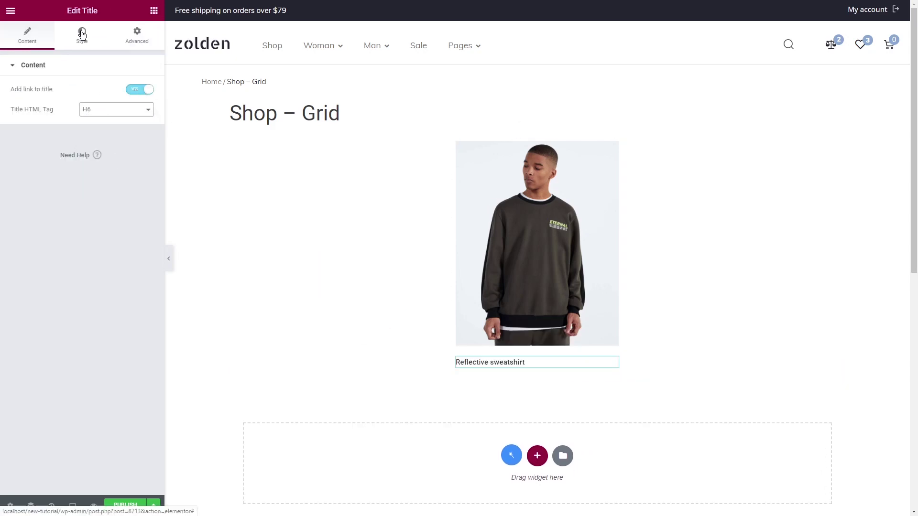
# Style the title in Muli 16 px, weight 400, with Accent hover colour
pyautogui.click(82, 34)
pyautogui.click(147, 91)
pyautogui.click(112, 140)
pyautogui.click(112, 180)
pyautogui.click(131, 181)
pyautogui.write('16')
pyautogui.click(112, 203)
pyautogui.click(99, 237)
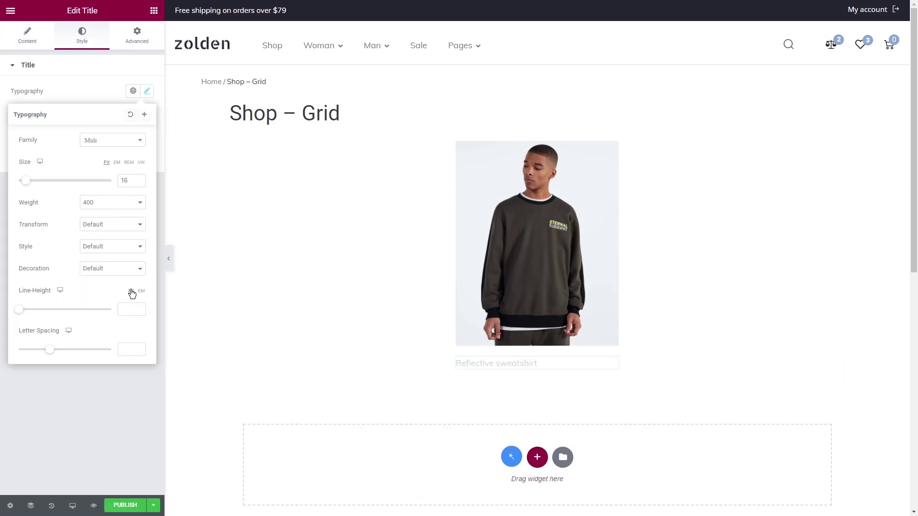
pyautogui.click(147, 91)
pyautogui.click(133, 135)
pyautogui.click(117, 112)
pyautogui.click(133, 135)
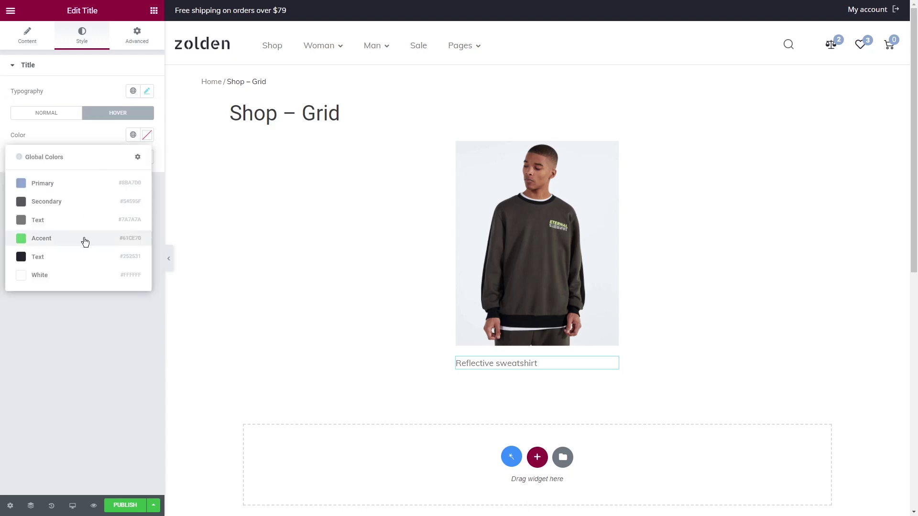
pyautogui.click(85, 242)
# Add the product Price widget below the title
pyautogui.click(154, 10)
pyautogui.write('price')
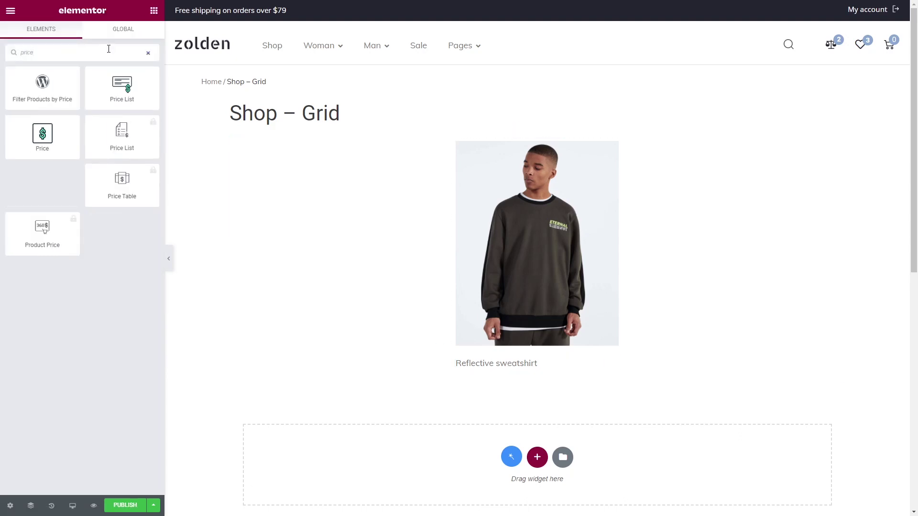
pyautogui.moveTo(42, 136); pyautogui.dragTo(532, 370)
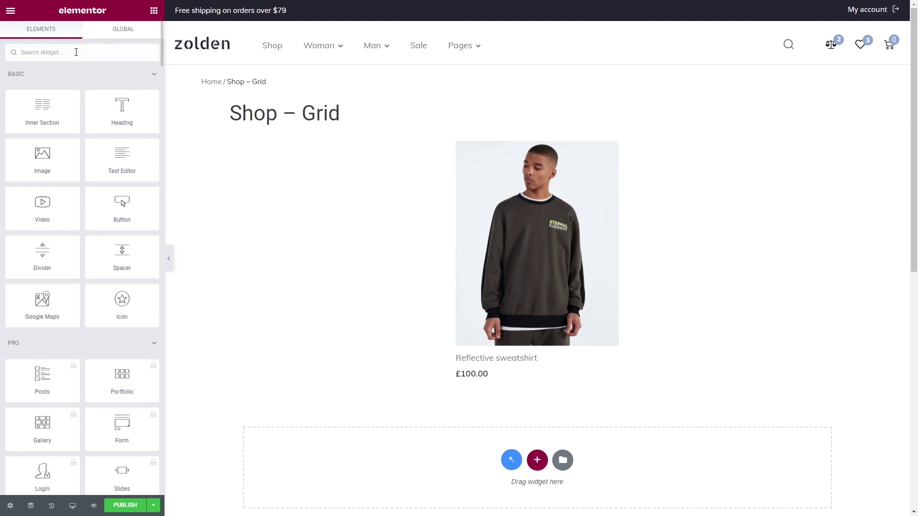
# Add a Wishlist Button above the product image with a heart added-state icon and an empty label
pyautogui.click(76, 52)
pyautogui.write('wishlist')
pyautogui.moveTo(42, 86); pyautogui.dragTo(546, 148)
pyautogui.click(118, 91)
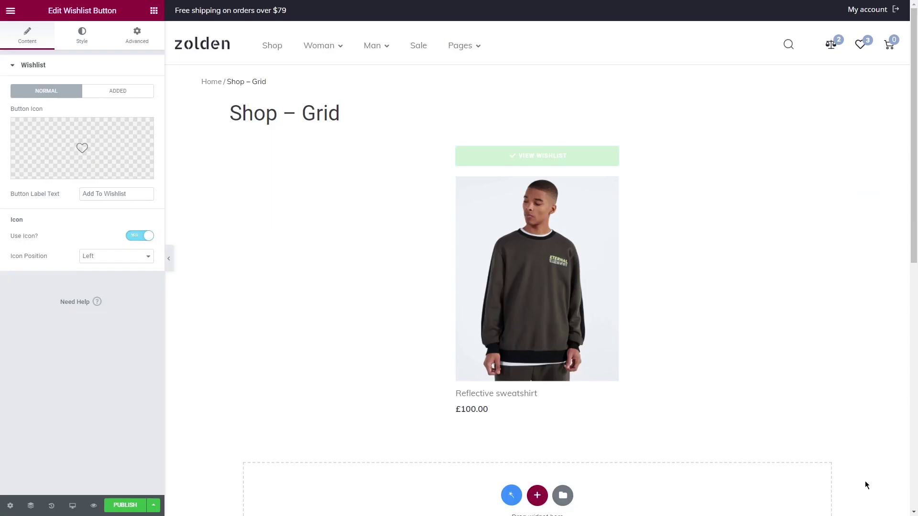
pyautogui.click(117, 191)
pyautogui.click(109, 190)
pyautogui.click(478, 275)
pyautogui.click(740, 454)
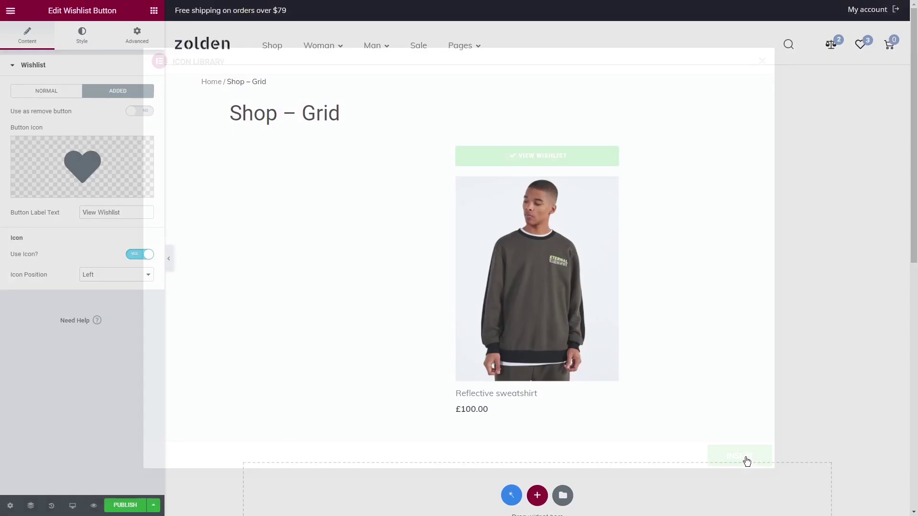
pyautogui.moveTo(121, 212); pyautogui.dragTo(81, 210)
pyautogui.press('BackSpace')
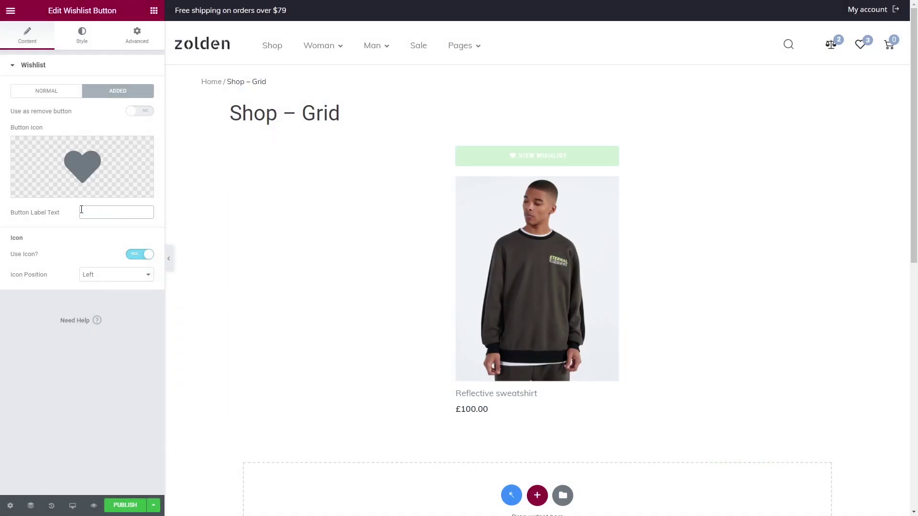
# Size the wishlist button 50×50 and give its added state a white background
pyautogui.click(83, 35)
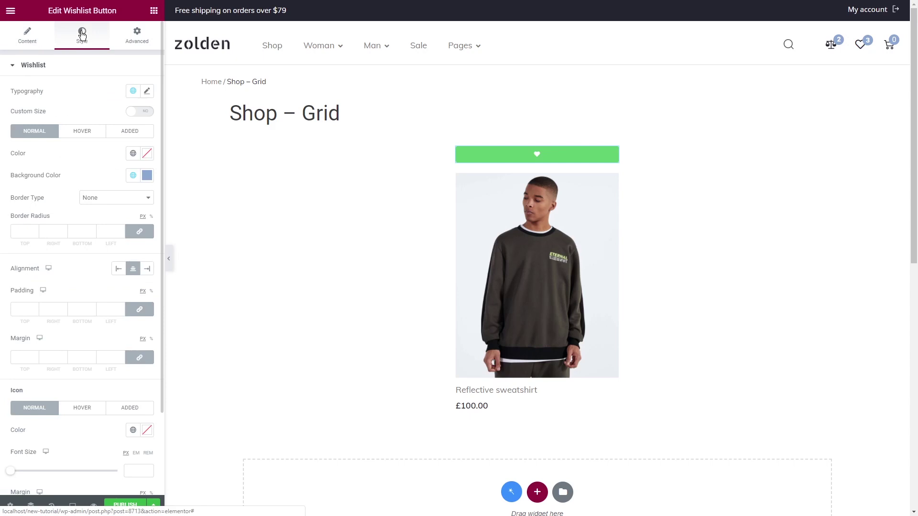
pyautogui.click(147, 112)
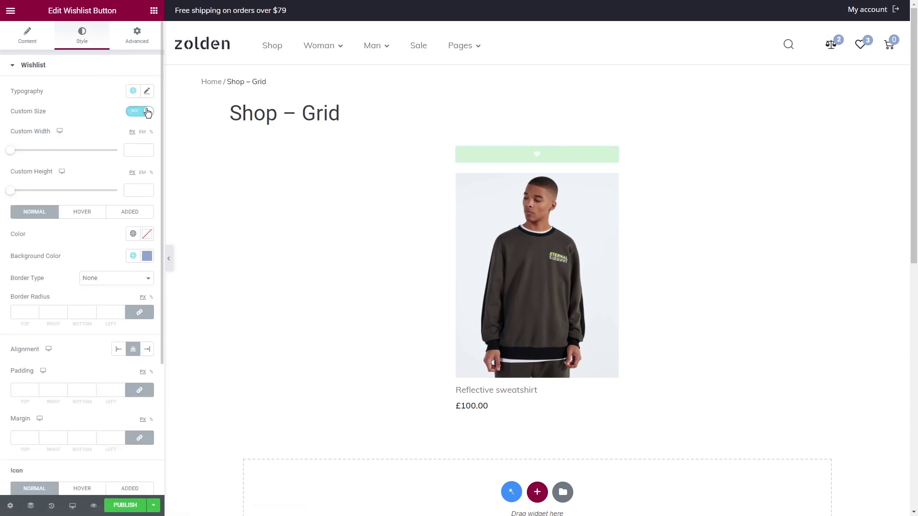
pyautogui.click(135, 148)
pyautogui.write('50')
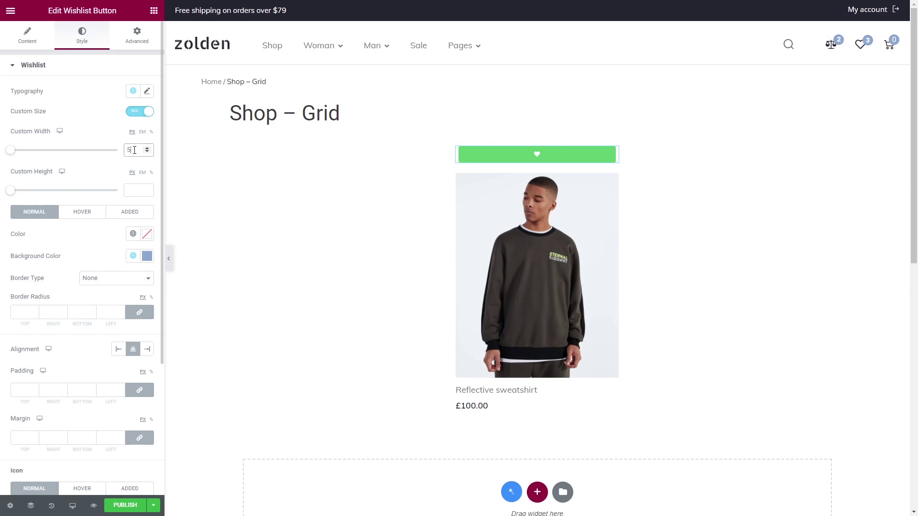
pyautogui.click(136, 189)
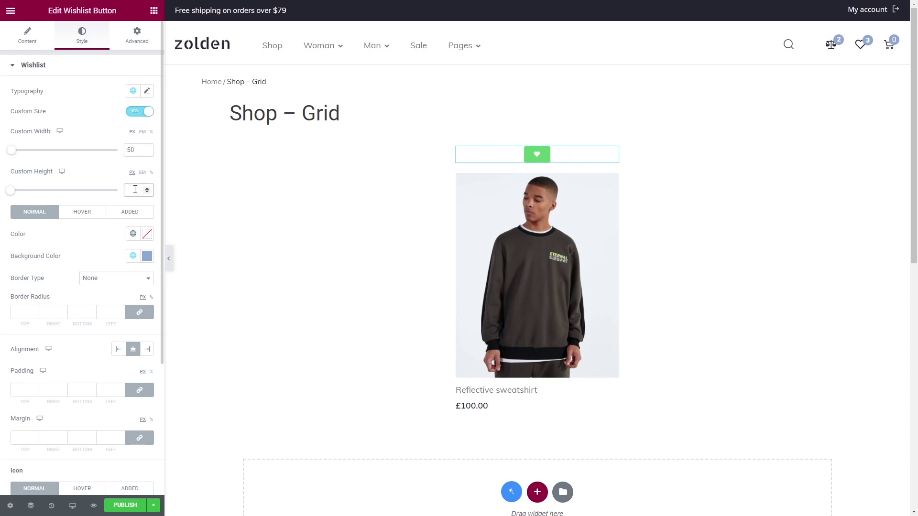
pyautogui.write('50')
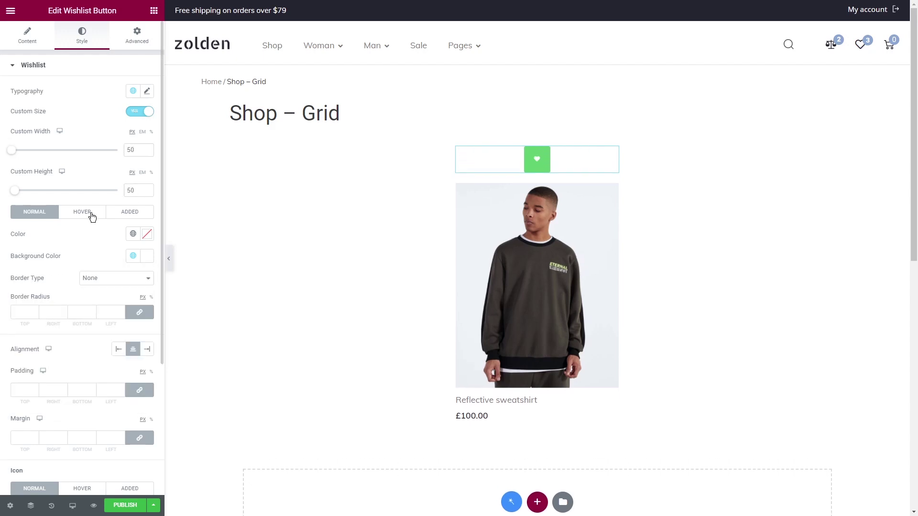
pyautogui.click(82, 212)
pyautogui.click(132, 256)
pyautogui.click(91, 396)
pyautogui.click(129, 212)
pyautogui.click(133, 256)
pyautogui.click(83, 399)
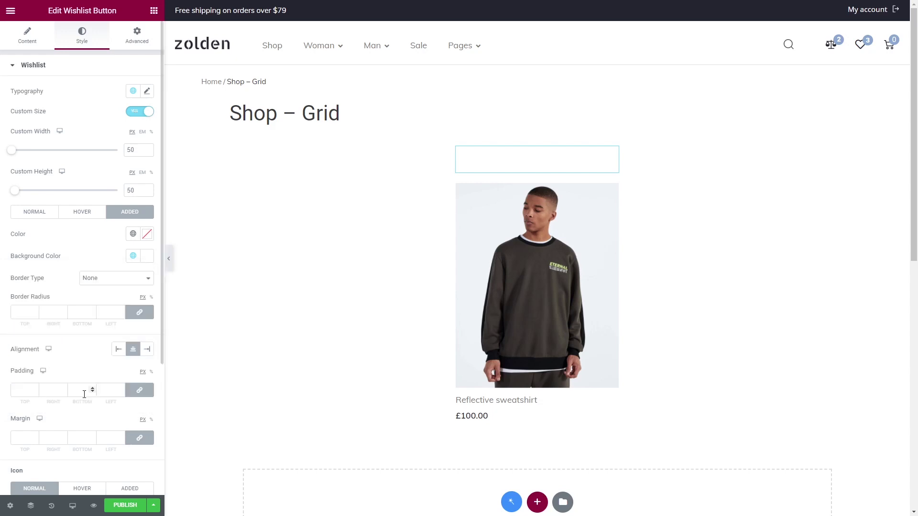
# Give the wishlist button 50 corner radius, end alignment and 15 px padding
pyautogui.click(108, 312)
pyautogui.write('50')
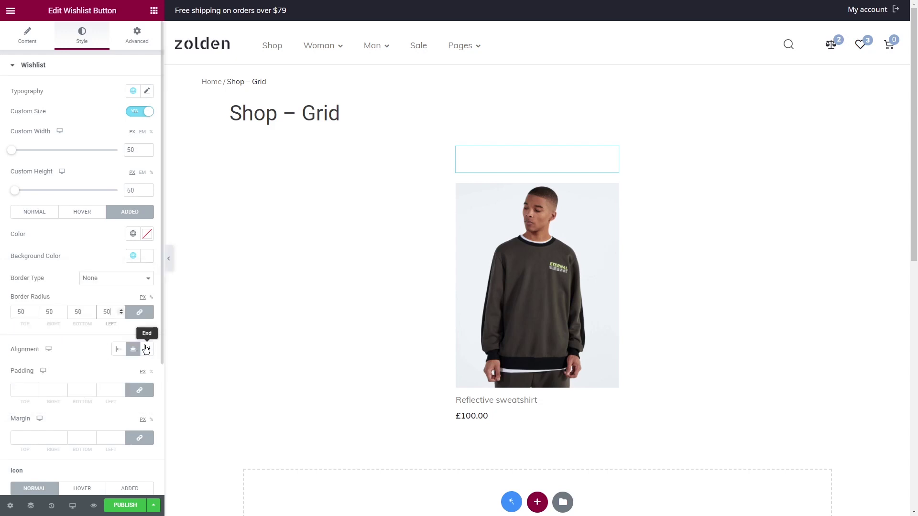
pyautogui.click(146, 349)
pyautogui.scroll(-2, 146, 350)
pyautogui.click(108, 285)
pyautogui.write('15')
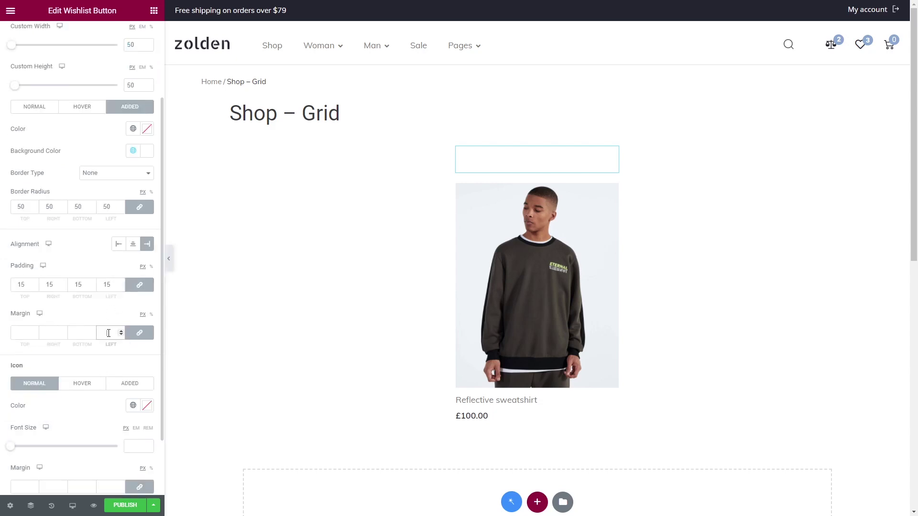
# Make the added-state heart icon red and adjust its font size
pyautogui.scroll(-2, 108, 333)
pyautogui.click(147, 328)
pyautogui.click(83, 308)
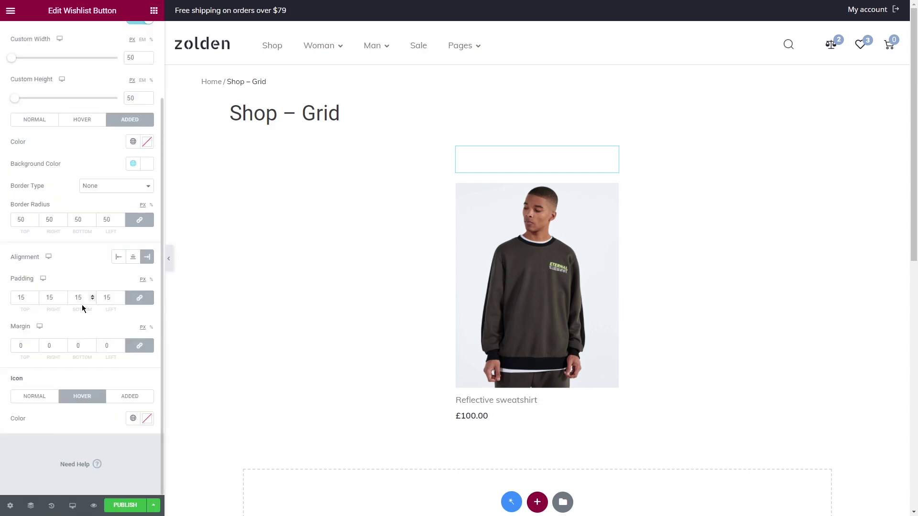
pyautogui.click(129, 398)
pyautogui.click(147, 331)
pyautogui.click(132, 371)
# Set the heart icon to 20 px and make the wishlist button absolutely positioned
pyautogui.write('20')
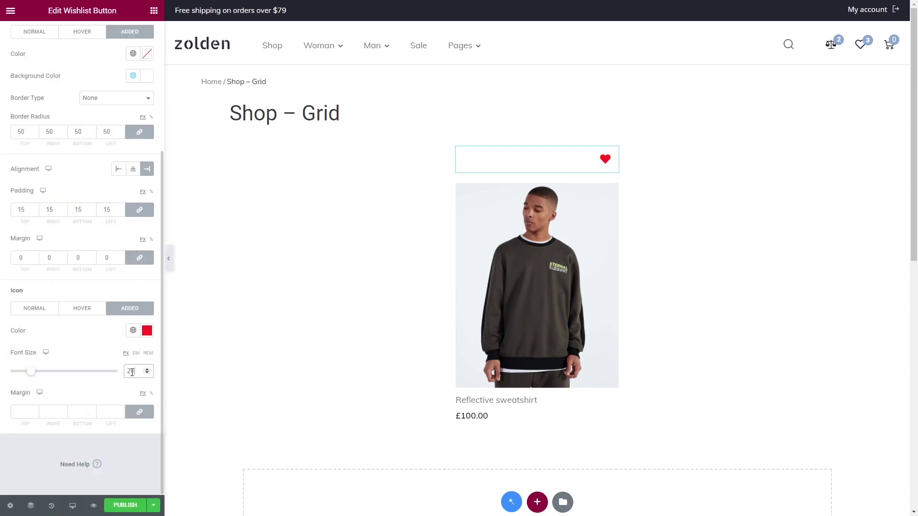
pyautogui.scroll(5, 131, 364)
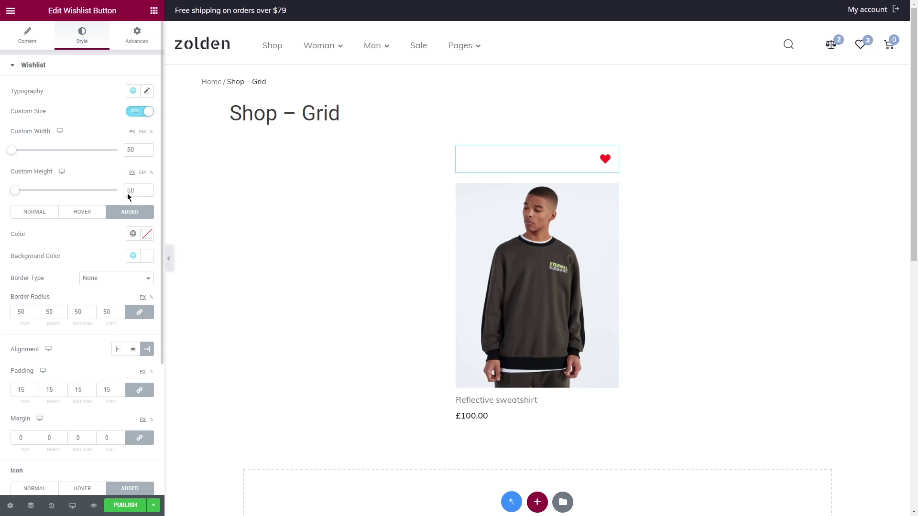
pyautogui.click(138, 36)
pyautogui.click(108, 66)
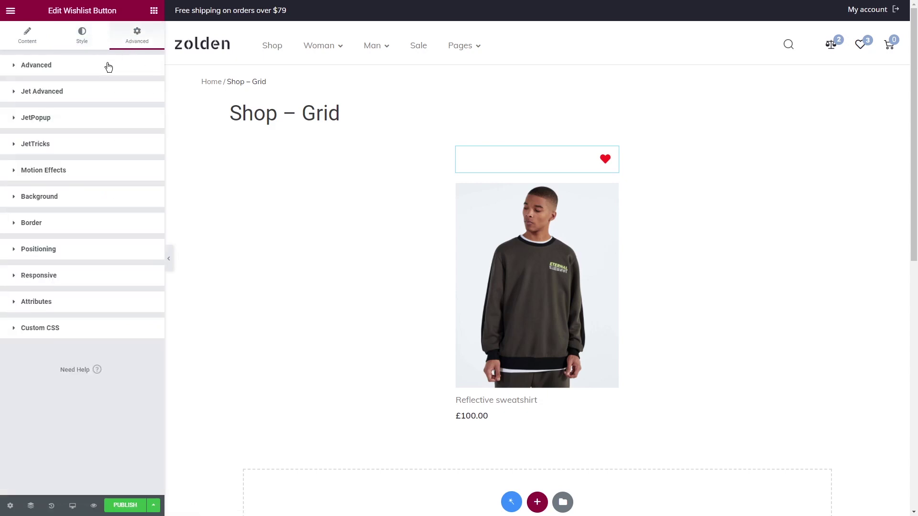
pyautogui.click(93, 250)
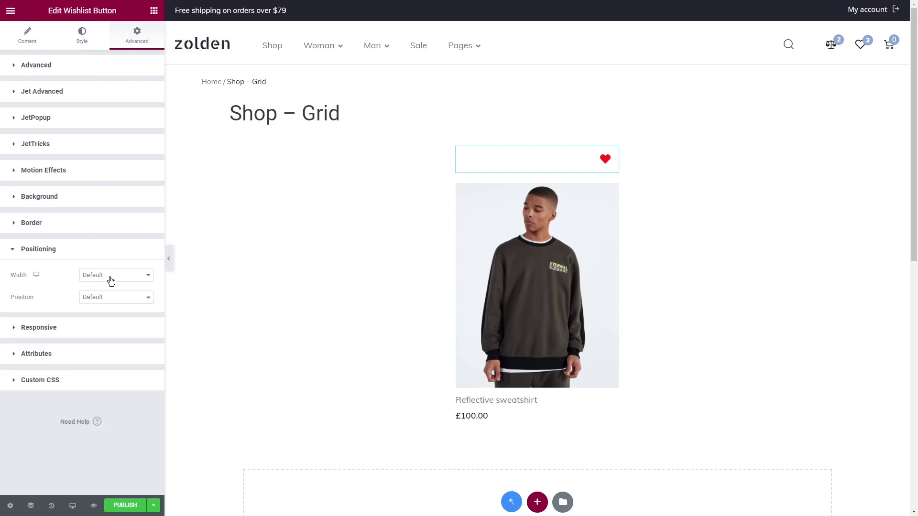
pyautogui.click(115, 298)
pyautogui.click(112, 317)
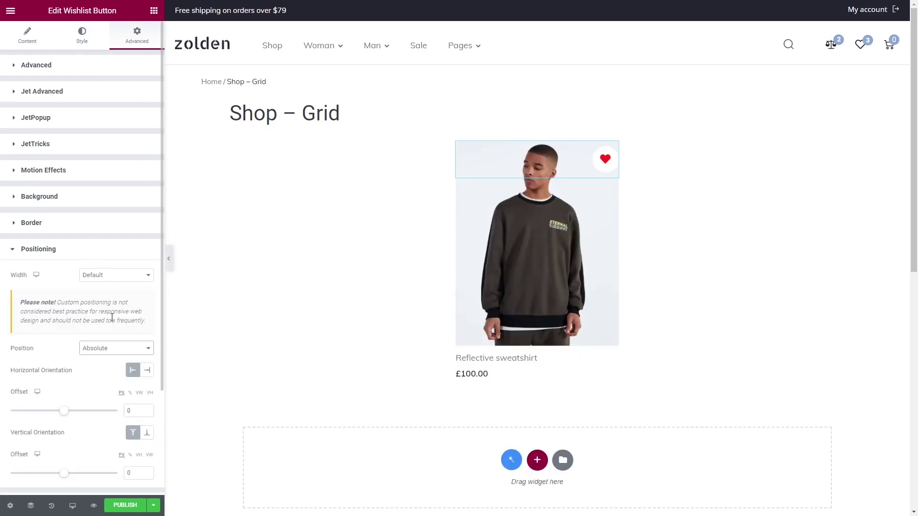
# Offset the wishlist button -10 horizontally and 10 vertically
pyautogui.scroll(-2, 112, 318)
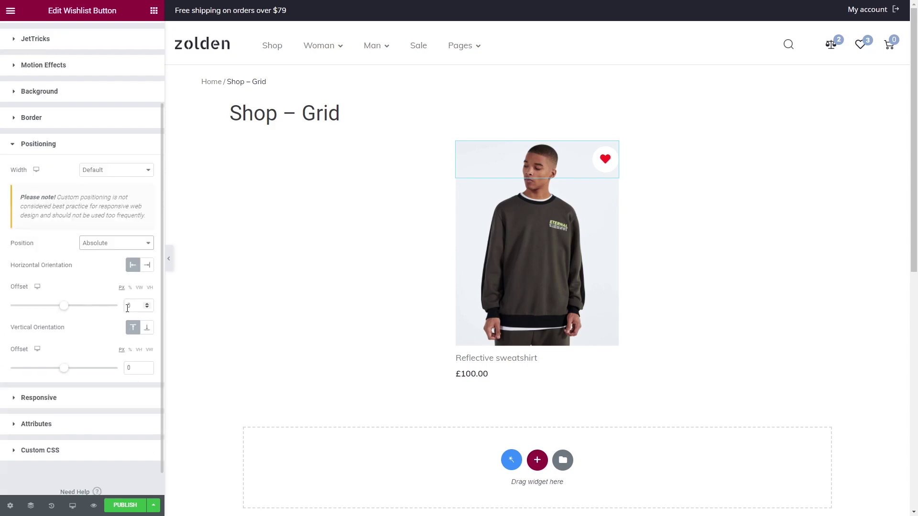
pyautogui.click(131, 306)
pyautogui.write('-10')
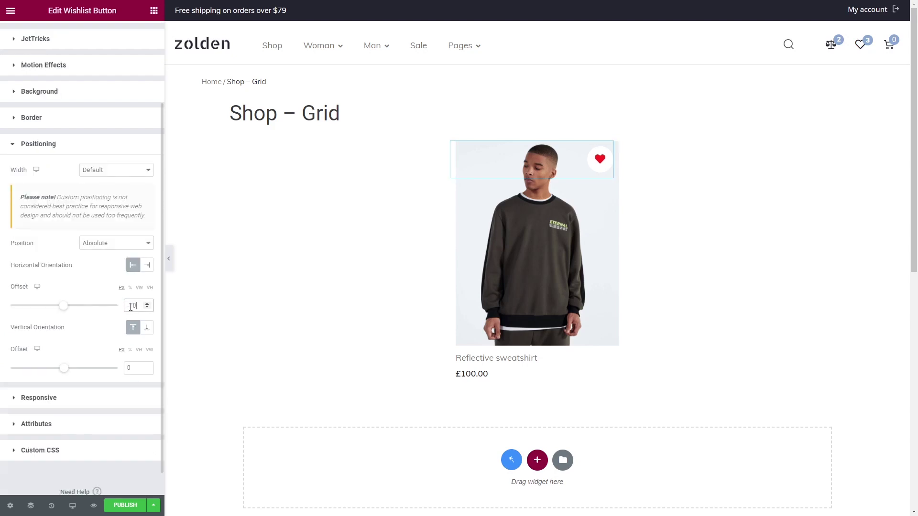
pyautogui.click(131, 368)
pyautogui.write('10')
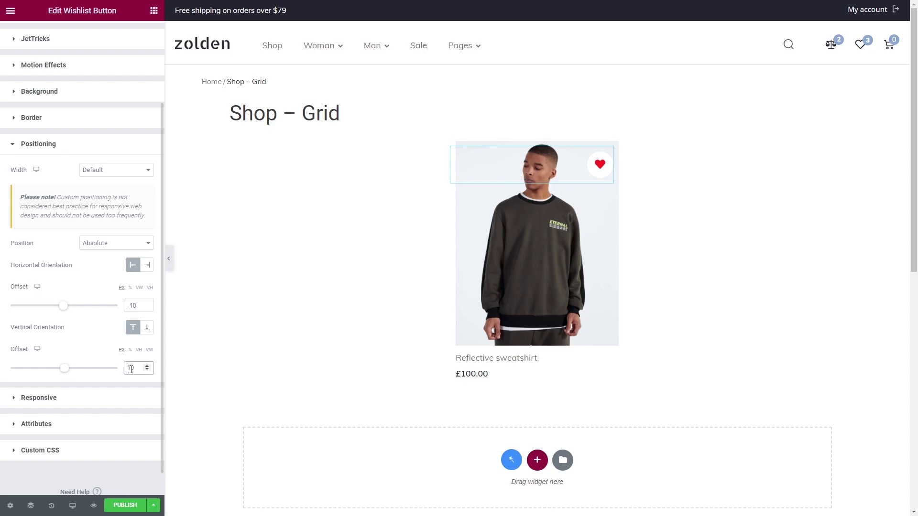
# Add a Compare Button widget to the product card
pyautogui.click(154, 10)
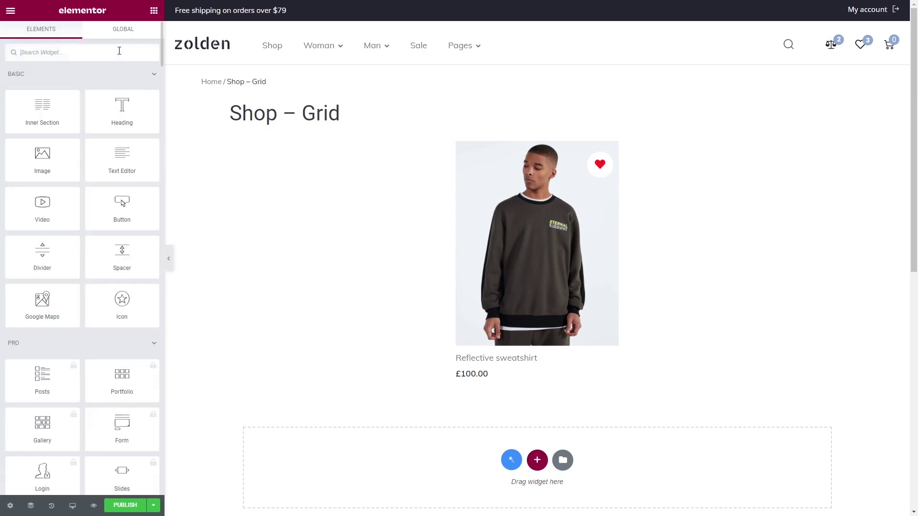
pyautogui.write('compare')
pyautogui.moveTo(42, 86); pyautogui.dragTo(538, 139)
# Give the compare button 50 corner radius, end alignment and 2 px left padding
pyautogui.click(81, 36)
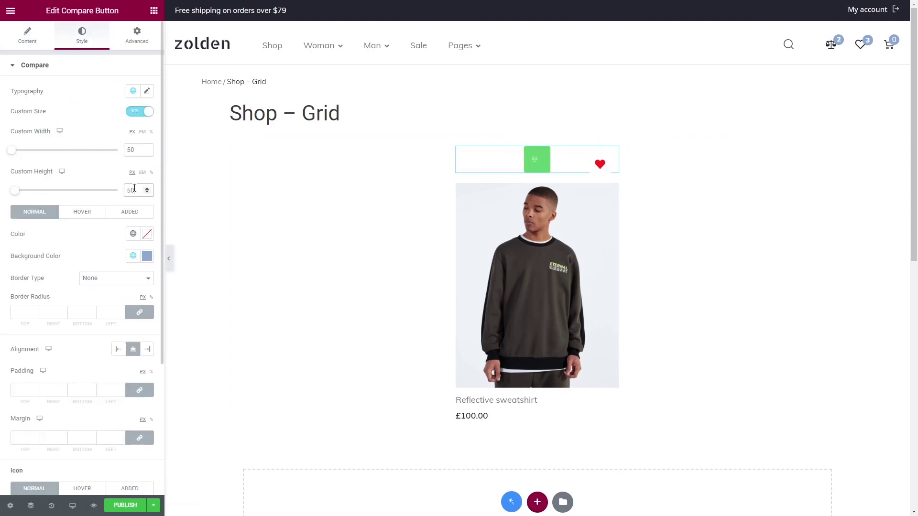
pyautogui.click(134, 212)
pyautogui.click(24, 311)
pyautogui.write('50')
pyautogui.click(147, 349)
pyautogui.click(139, 390)
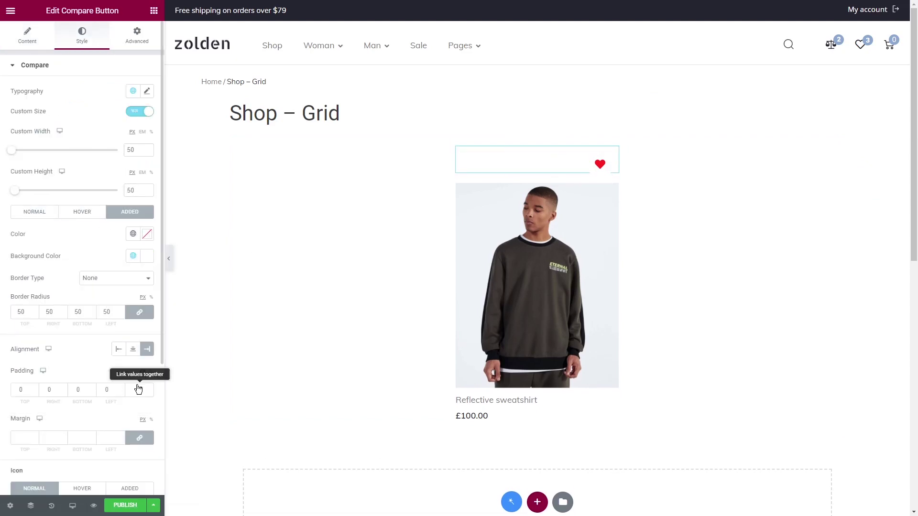
pyautogui.click(104, 390)
pyautogui.write('2')
# Make the added-state compare icon red at font size 12
pyautogui.scroll(-3, 81, 334)
pyautogui.click(147, 352)
pyautogui.click(129, 328)
pyautogui.click(147, 416)
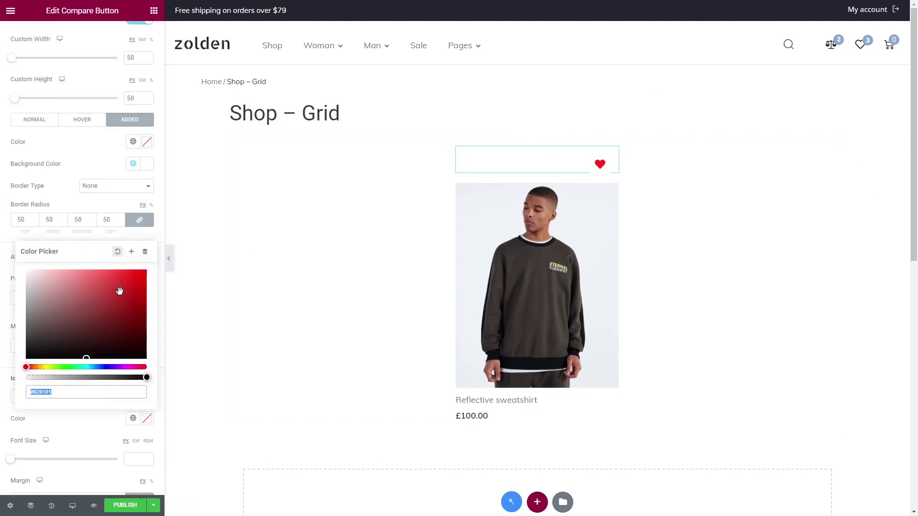
pyautogui.click(128, 370)
pyautogui.write('12')
# Absolutely position the compare button with offsets -10 horizontally and 70 vertically
pyautogui.scroll(10, 129, 368)
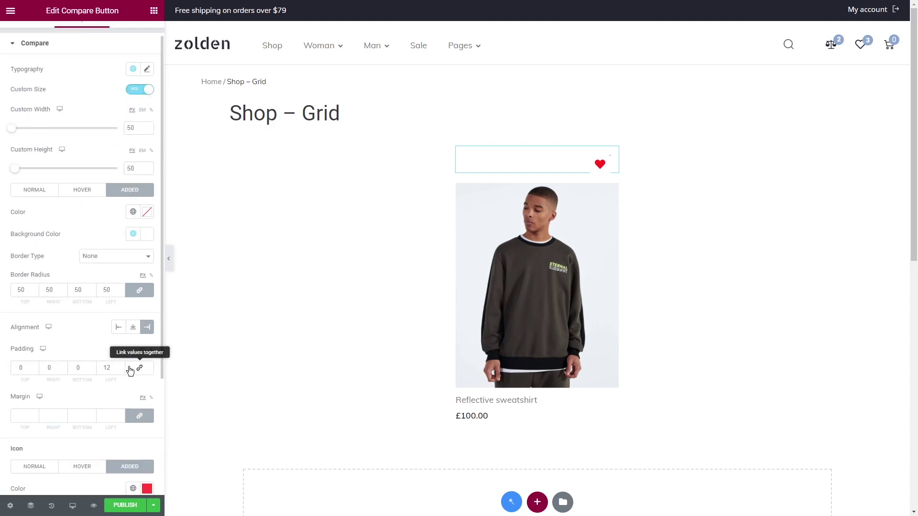
pyautogui.click(136, 37)
pyautogui.click(125, 64)
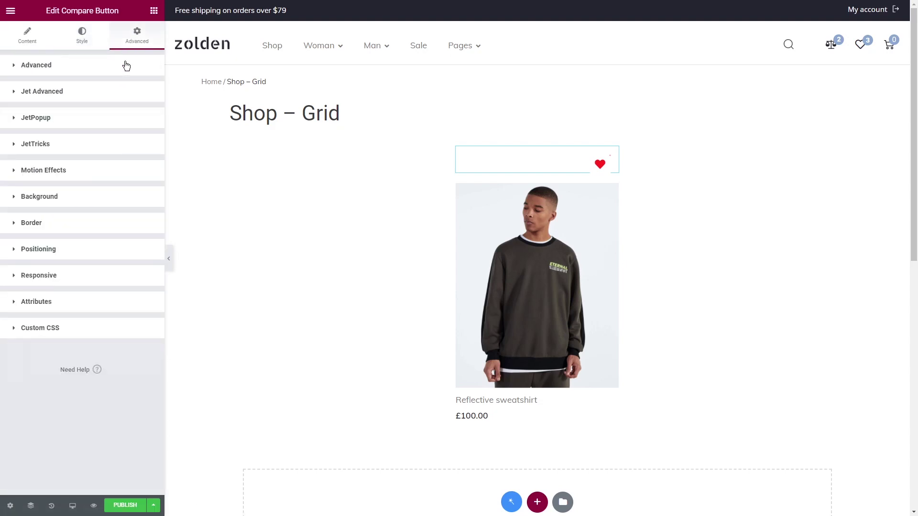
pyautogui.click(97, 249)
pyautogui.click(107, 298)
pyautogui.click(95, 317)
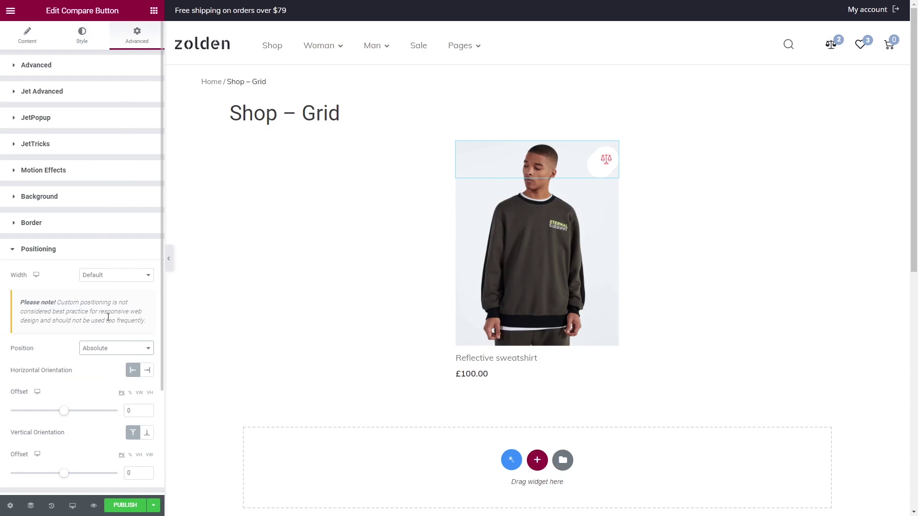
pyautogui.scroll(-2, 113, 322)
pyautogui.click(131, 306)
pyautogui.write('-10')
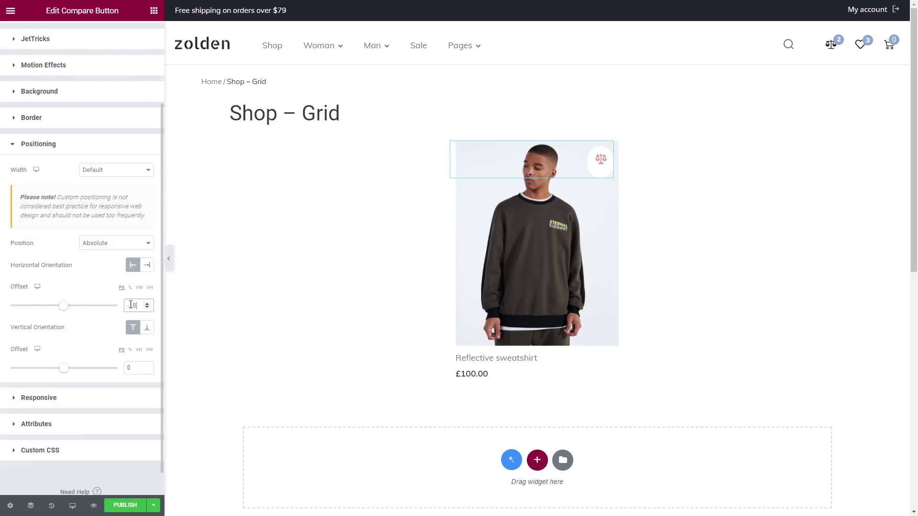
pyautogui.click(128, 368)
pyautogui.write('7')
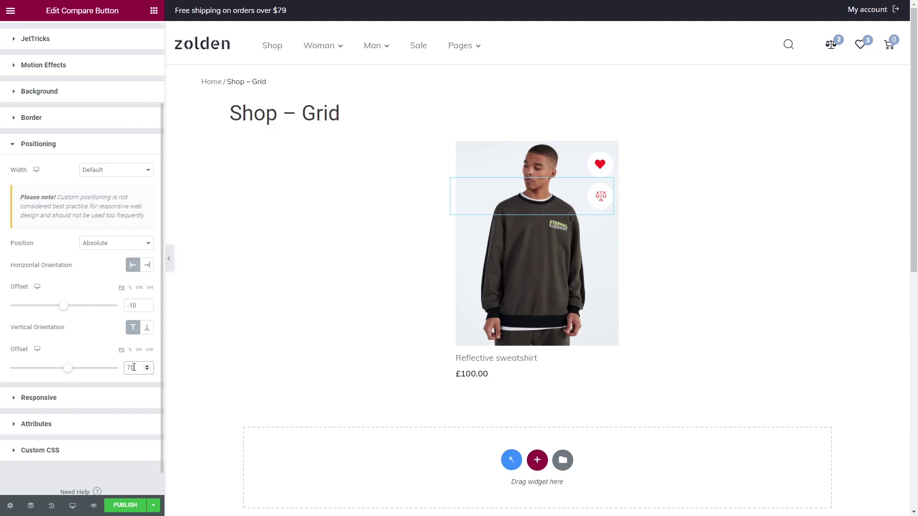
# Give Shop – Grid 3 custom columns with 20 px horizontal and 25 px vertical gutters, then publish
pyautogui.click(11, 506)
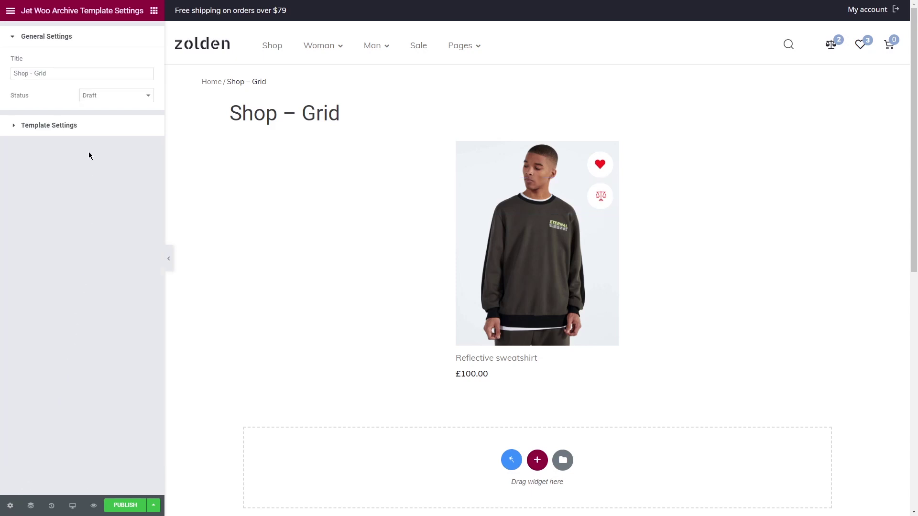
pyautogui.click(94, 126)
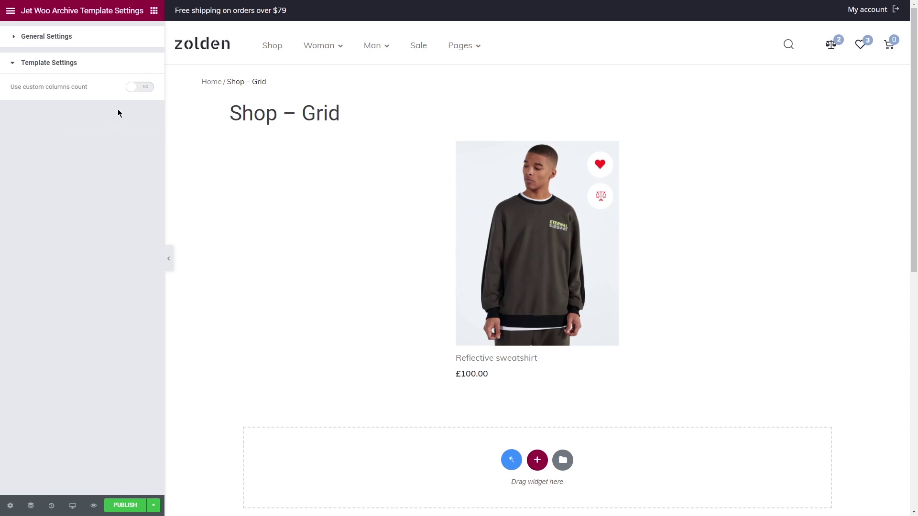
pyautogui.click(144, 87)
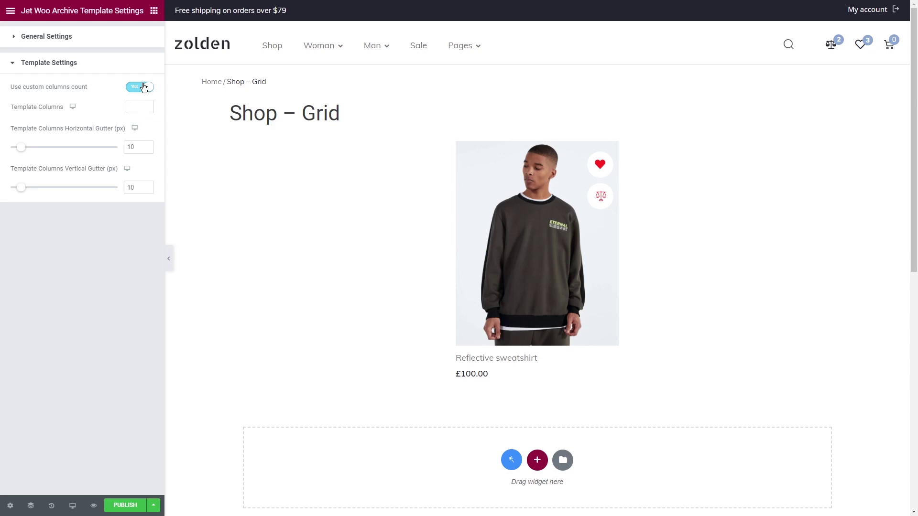
pyautogui.click(137, 108)
pyautogui.click(132, 147)
pyautogui.write('20')
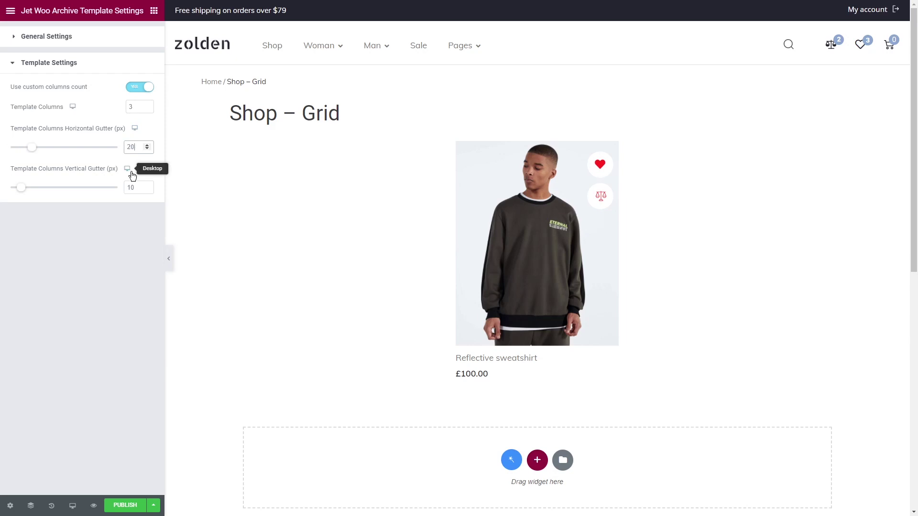
pyautogui.click(128, 187)
pyautogui.write('25')
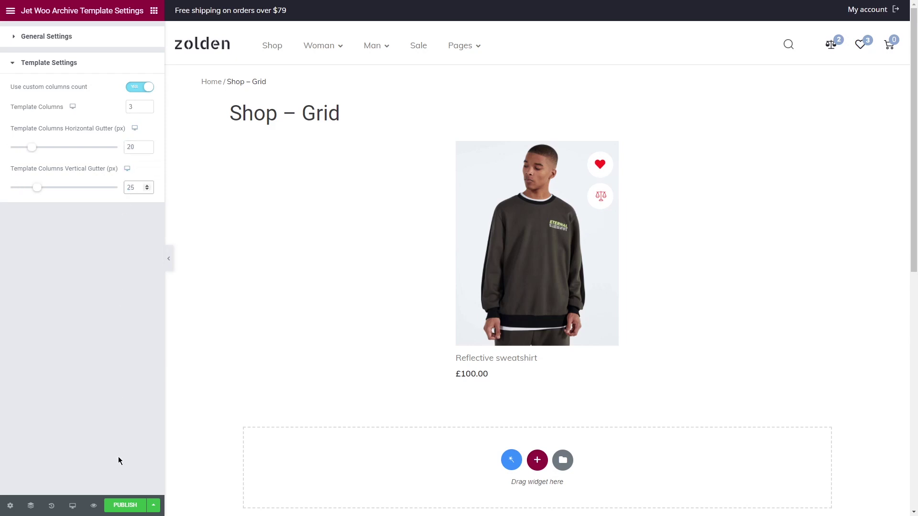
pyautogui.click(125, 505)
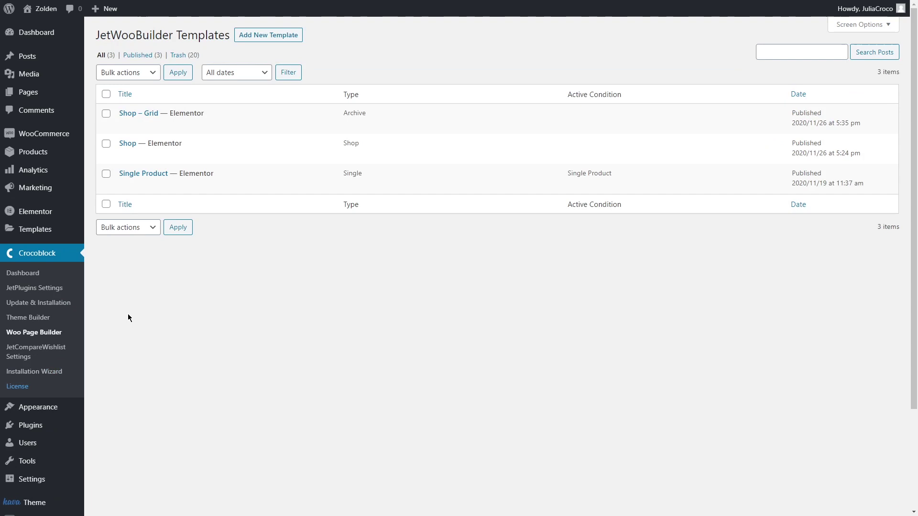
# Create an Archive template named 'Shop - List' from the first starting layout
pyautogui.click(260, 34)
pyautogui.click(329, 142)
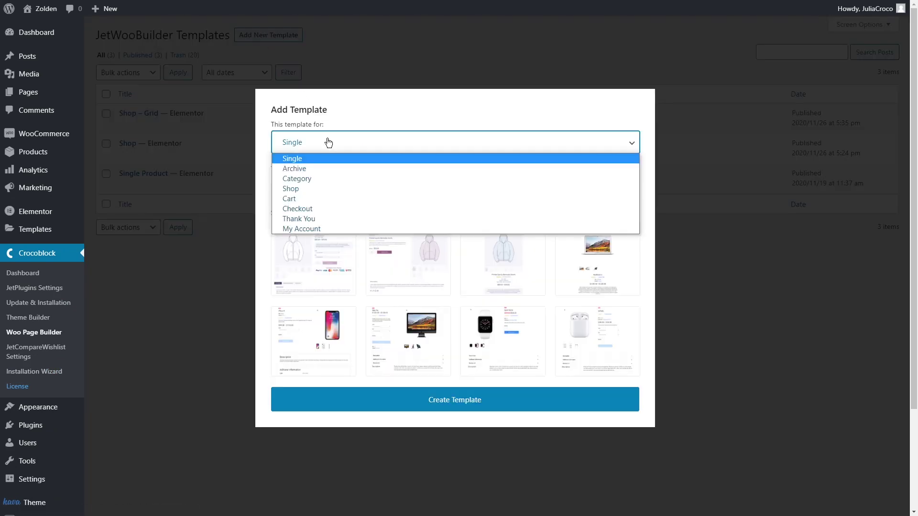
pyautogui.click(328, 168)
pyautogui.click(310, 227)
pyautogui.write('Shop - ')
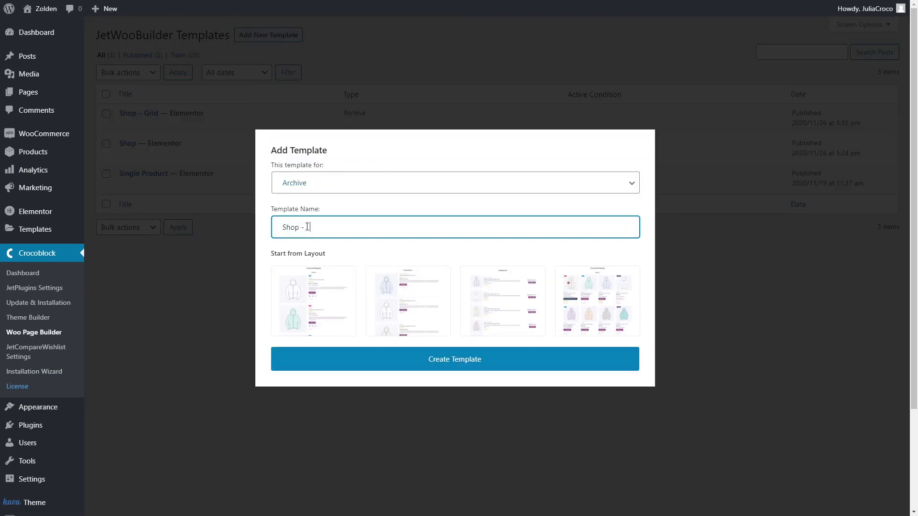
pyautogui.write('List')
pyautogui.click(313, 300)
pyautogui.click(454, 359)
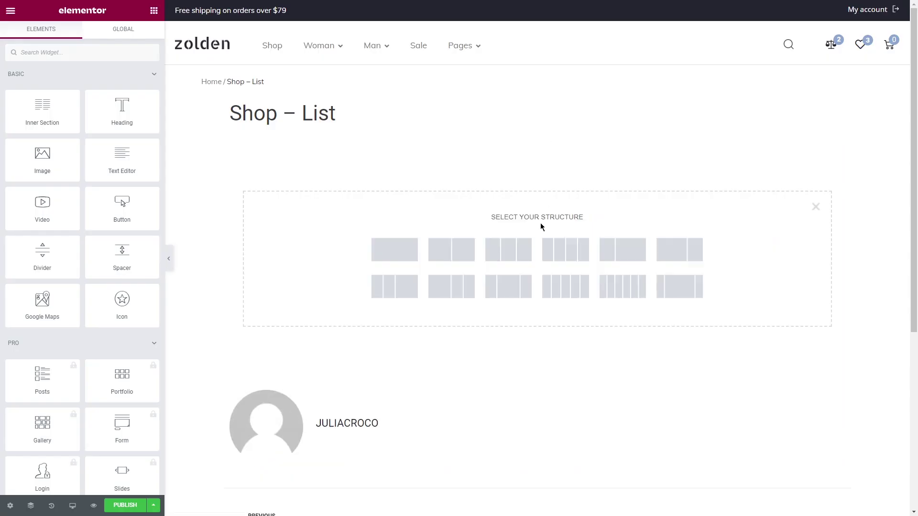
# Add a full-width two-column section split 33/66, narrowing the image column
pyautogui.click(461, 249)
pyautogui.click(110, 91)
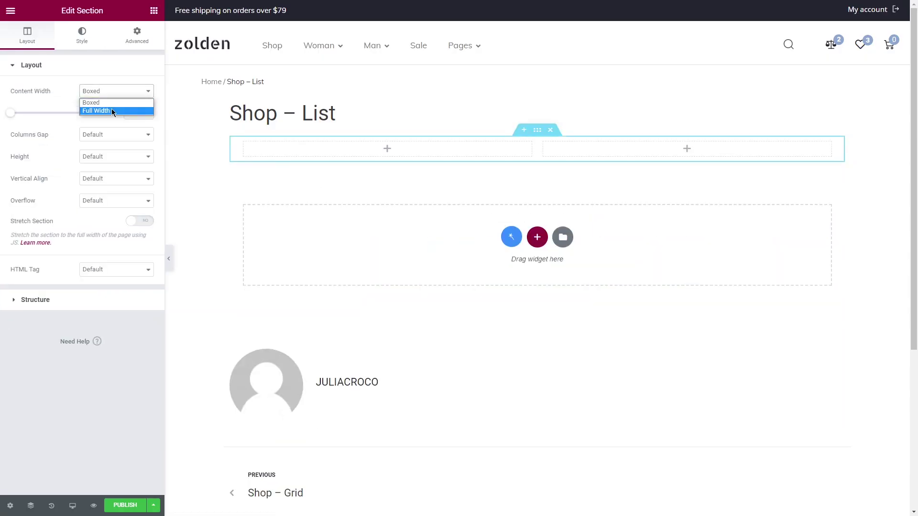
pyautogui.click(110, 109)
pyautogui.click(35, 279)
pyautogui.click(129, 122)
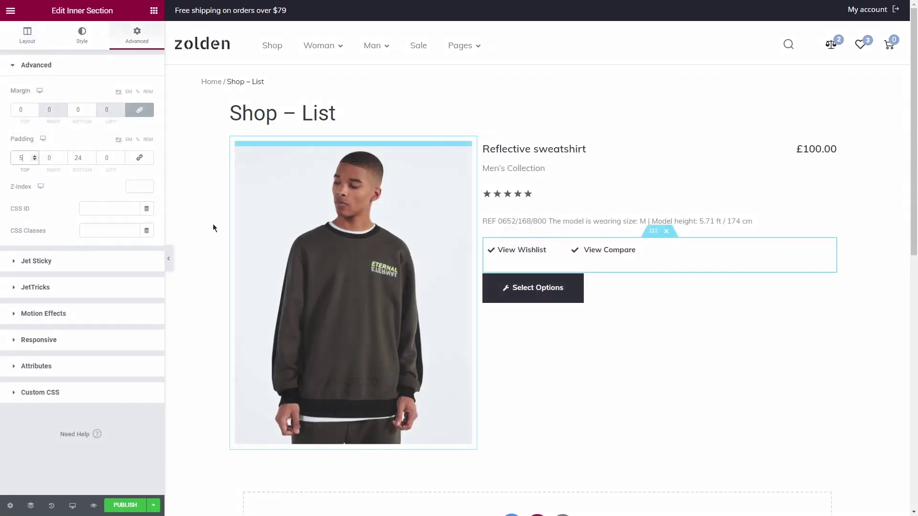
pyautogui.moveTo(476, 344); pyautogui.dragTo(429, 335)
pyautogui.click(650, 279)
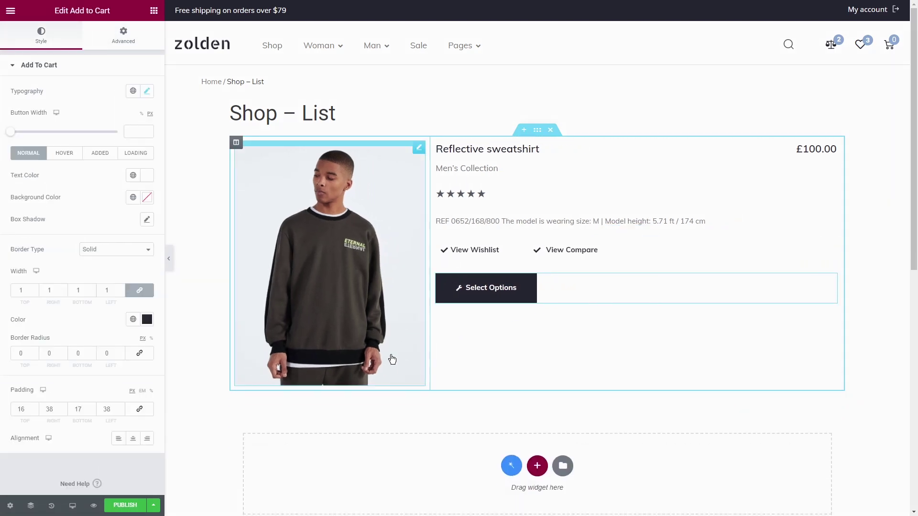
# Give Shop – List a single custom template column and publish it
pyautogui.click(10, 506)
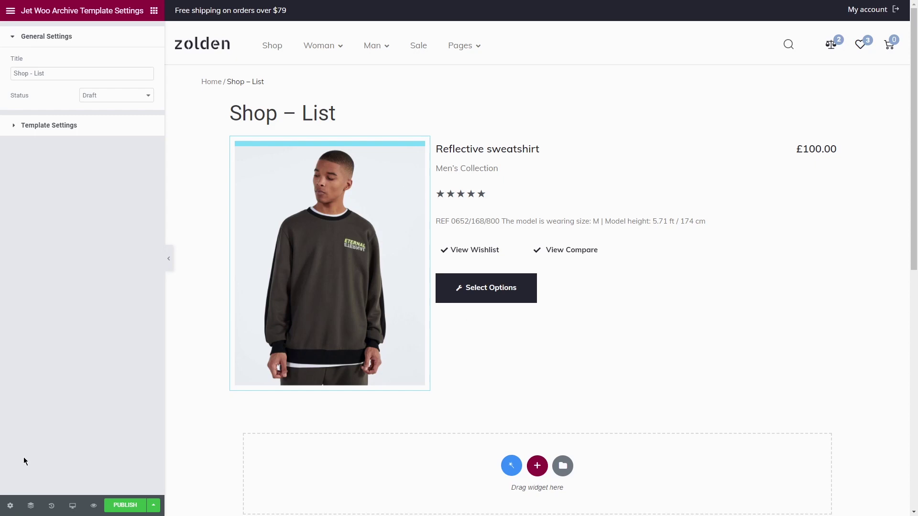
pyautogui.click(99, 126)
pyautogui.click(141, 88)
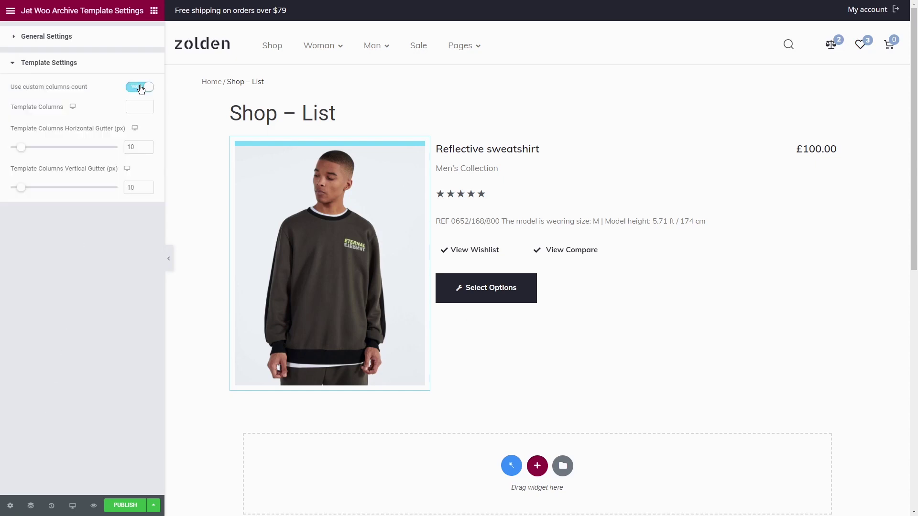
pyautogui.click(137, 108)
pyautogui.click(130, 507)
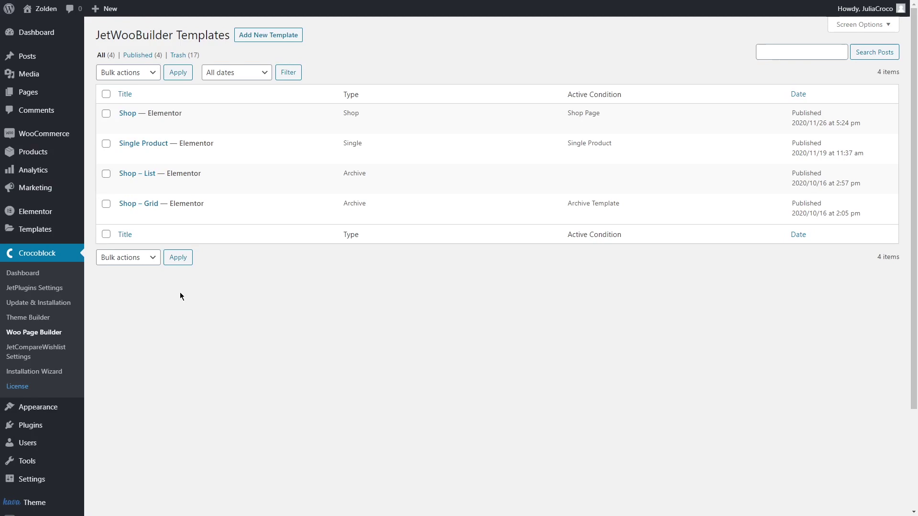
# Open the Shop template in Elementor and add a Products Loop widget
pyautogui.moveTo(252, 121)
pyautogui.click(224, 125)
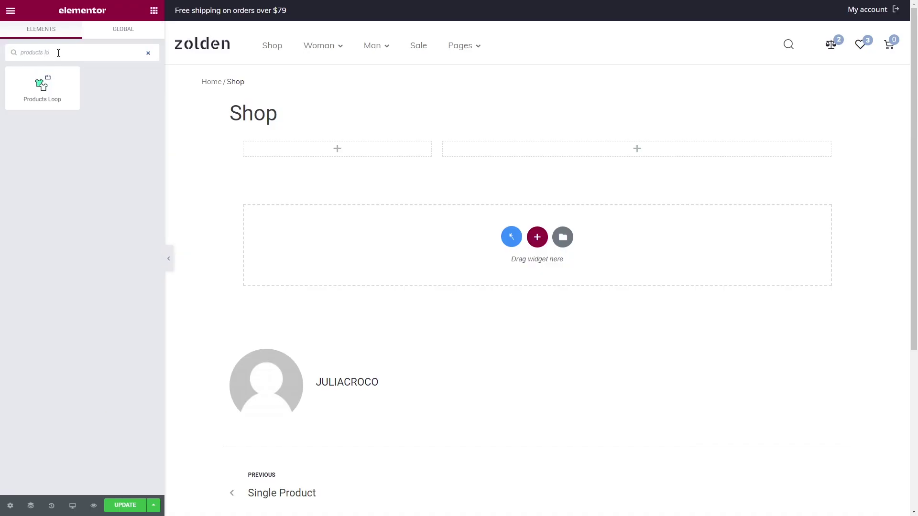
pyautogui.moveTo(39, 93); pyautogui.dragTo(650, 145)
# Enable the layout switcher with Shop – Grid as main, Shop – List as secondary, and no labels
pyautogui.click(141, 90)
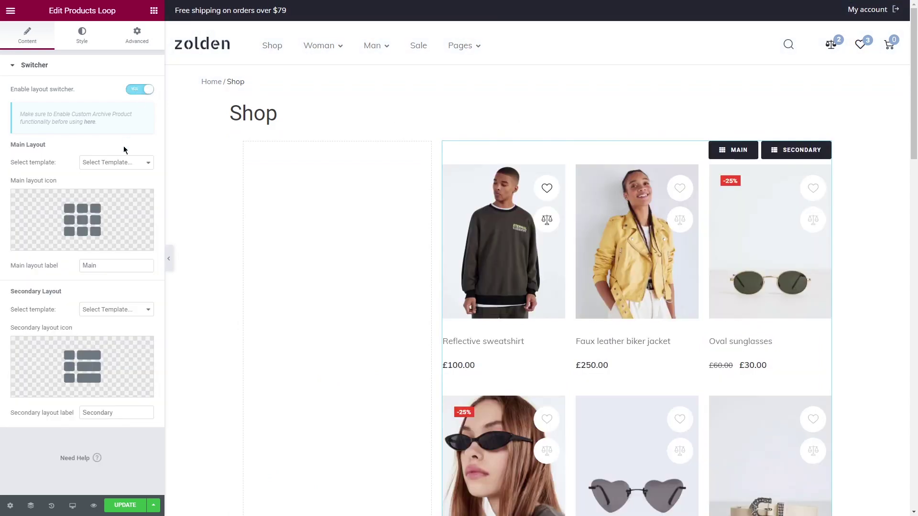
pyautogui.click(121, 163)
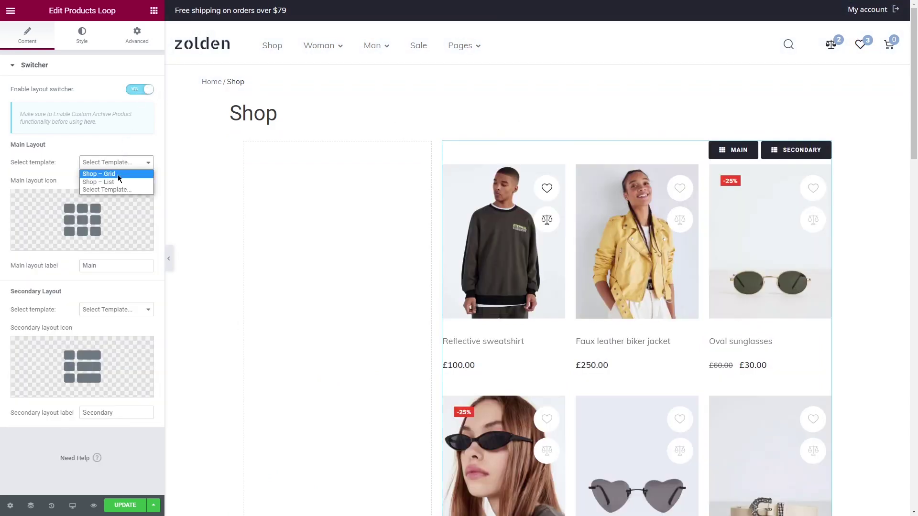
pyautogui.click(117, 174)
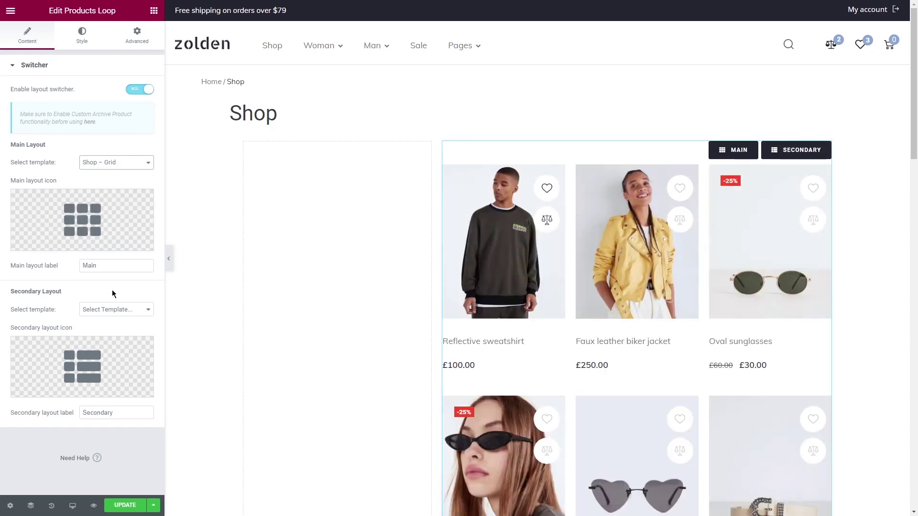
pyautogui.click(114, 310)
pyautogui.click(112, 329)
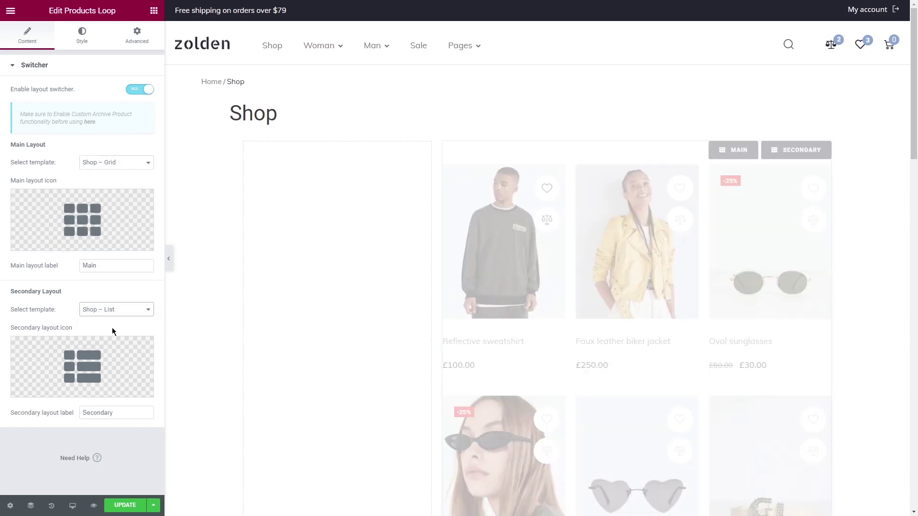
pyautogui.doubleClick(80, 414)
pyautogui.press('BackSpace')
pyautogui.moveTo(103, 265); pyautogui.dragTo(74, 265)
pyautogui.press('BackSpace')
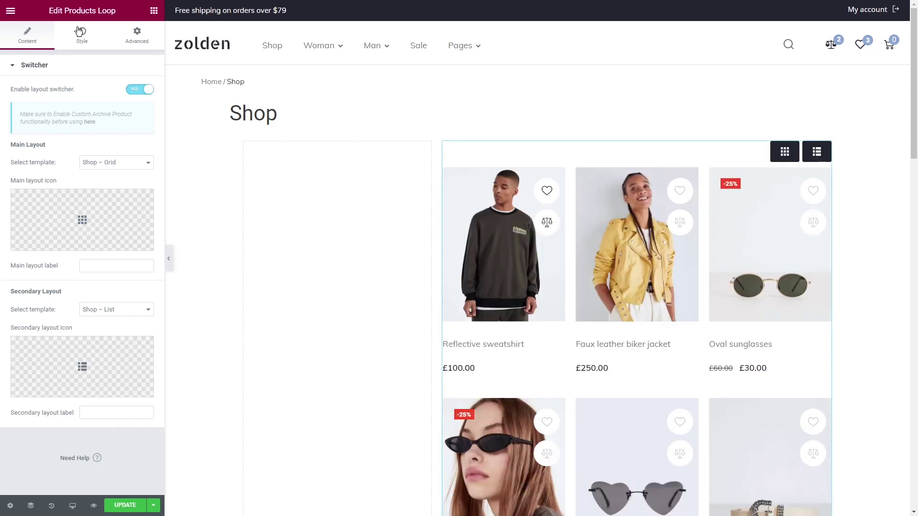
# Give the switcher buttons 8 px padding and a solid light background colour
pyautogui.click(81, 36)
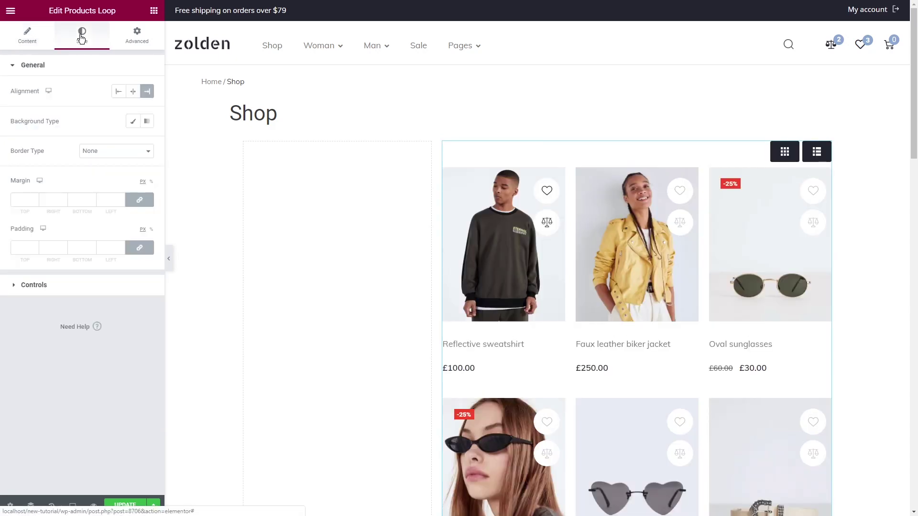
pyautogui.click(93, 285)
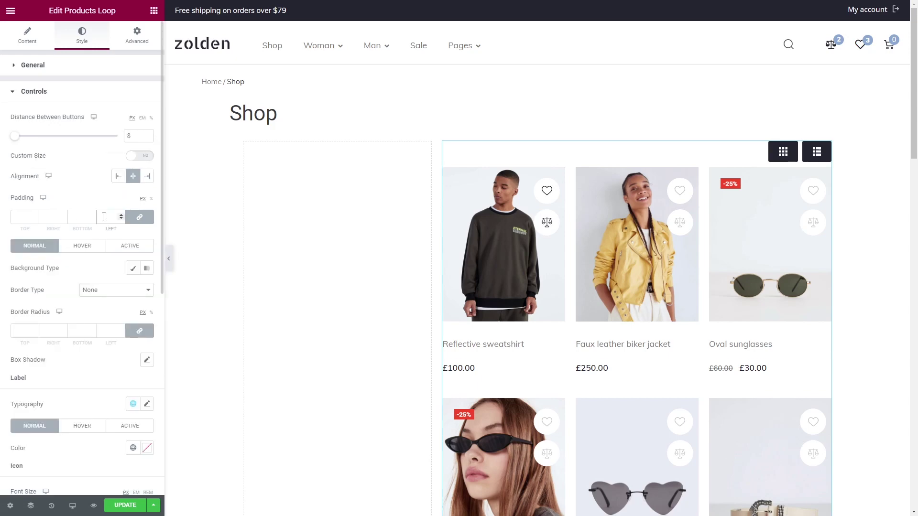
pyautogui.click(104, 217)
pyautogui.write('8')
pyautogui.click(133, 268)
pyautogui.click(146, 288)
pyautogui.click(133, 287)
# Set the switcher buttons' corner radius to 0 and save the Shop template
pyautogui.scroll(-3, 81, 335)
pyautogui.click(107, 284)
pyautogui.write('0')
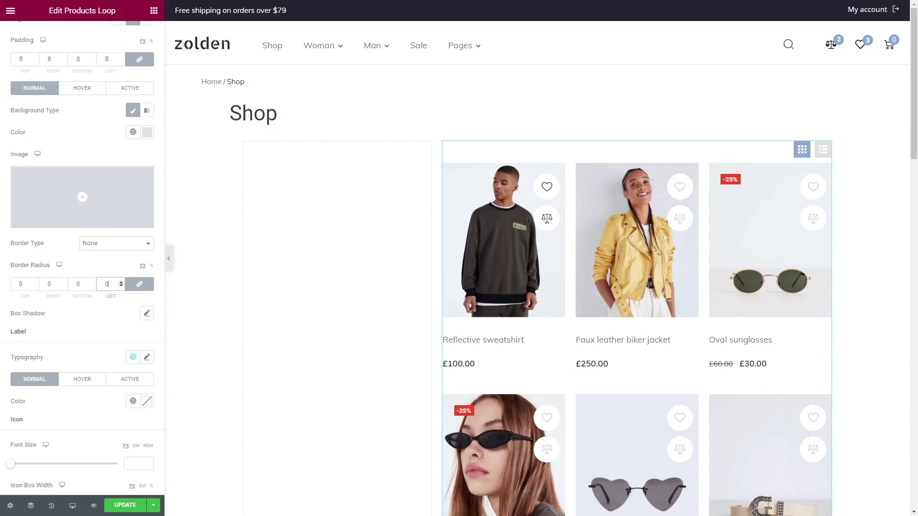
pyautogui.scroll(-5, 107, 285)
pyautogui.scroll(-2, 124, 282)
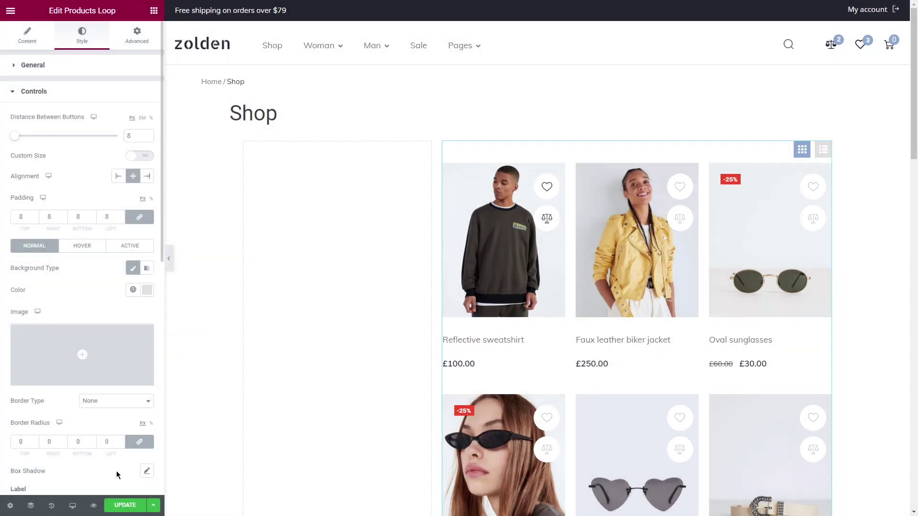
pyautogui.click(127, 504)
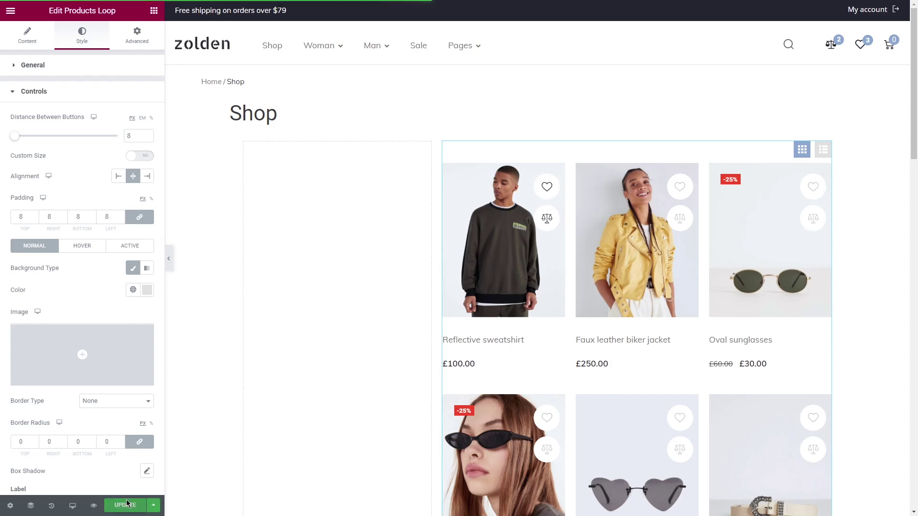
pyautogui.hotkey('ctrl', 'e')
# Go from the WordPress dashboard to the JetWooBuilder tab of WooCommerce settings
pyautogui.write('d')
pyautogui.press('Down')
pyautogui.press('Return')
pyautogui.press('Down')
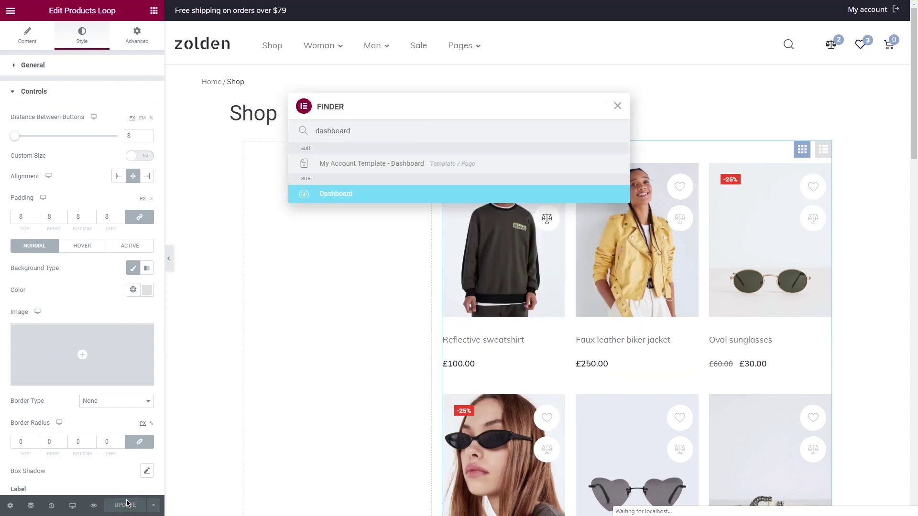
pyautogui.press('Return')
pyautogui.moveTo(68, 175)
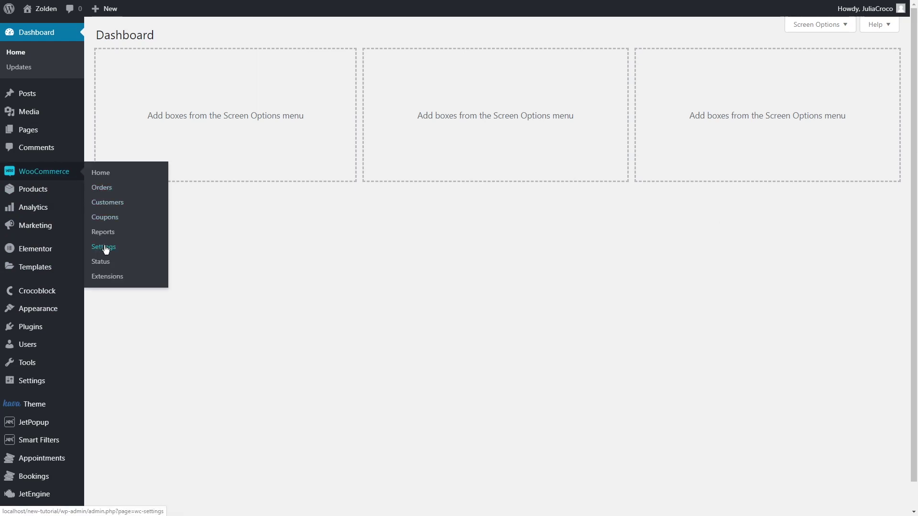
pyautogui.click(105, 248)
pyautogui.click(520, 76)
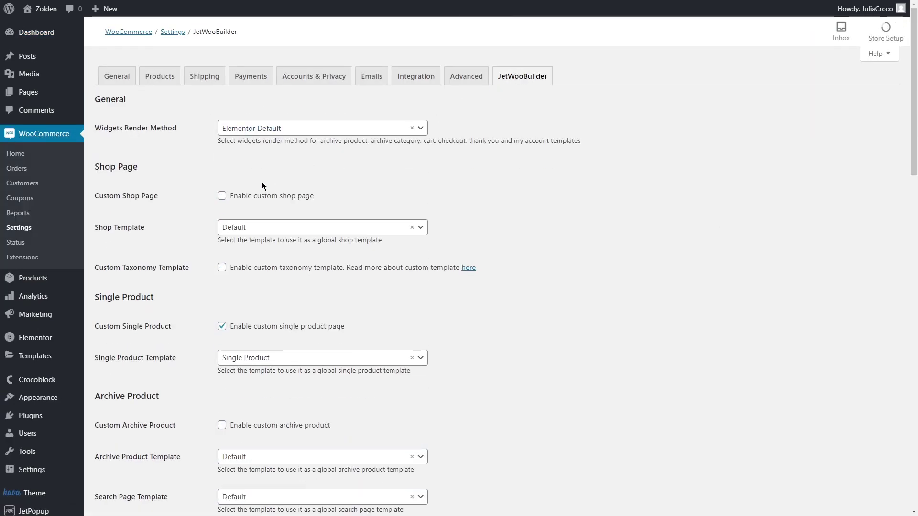
# Enable a custom shop page using Shop, custom taxonomy, and archive product using Shop – Grid
pyautogui.click(241, 196)
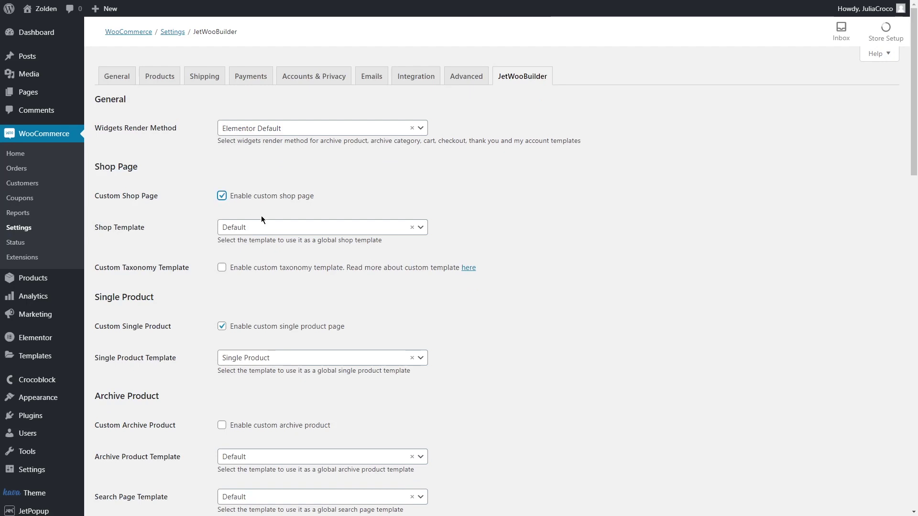
pyautogui.click(268, 228)
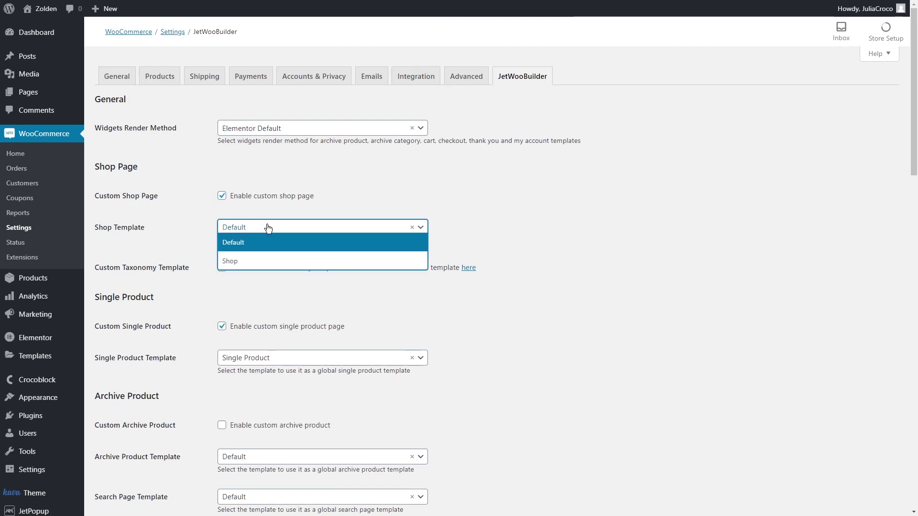
pyautogui.click(275, 260)
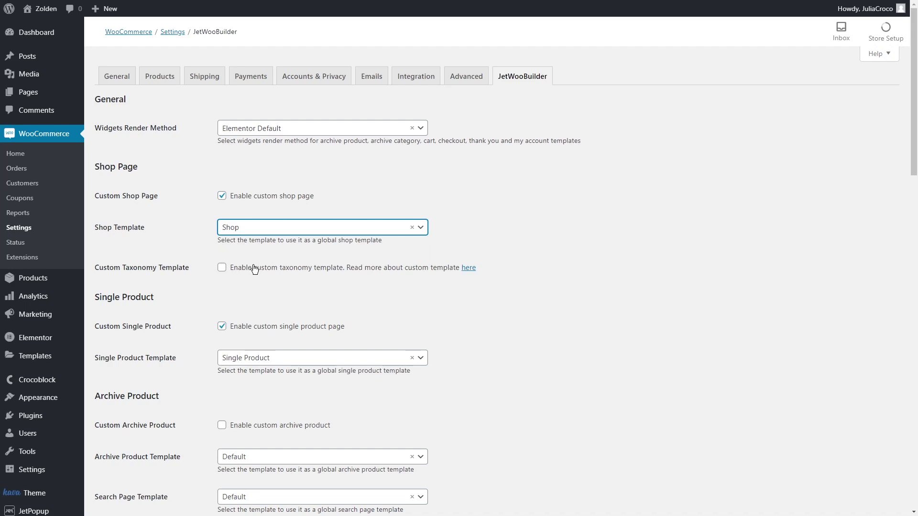
pyautogui.click(255, 269)
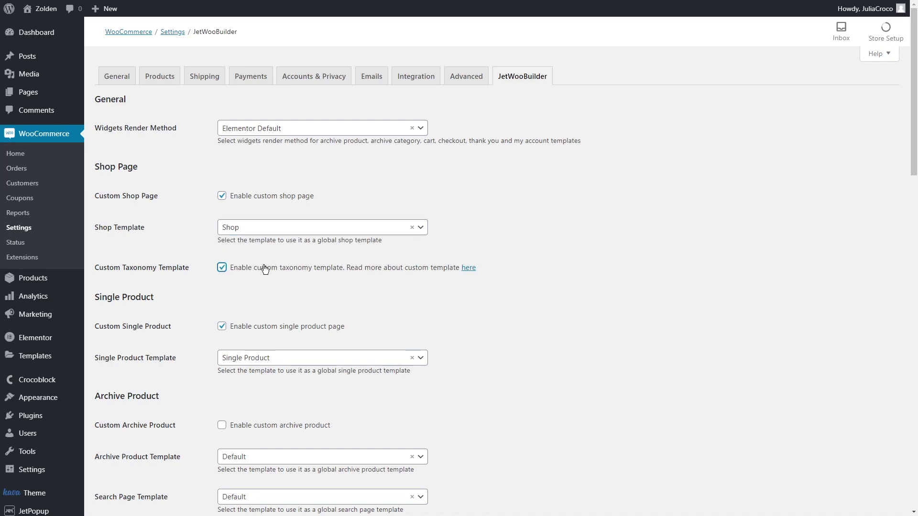
pyautogui.scroll(-2, 571, 285)
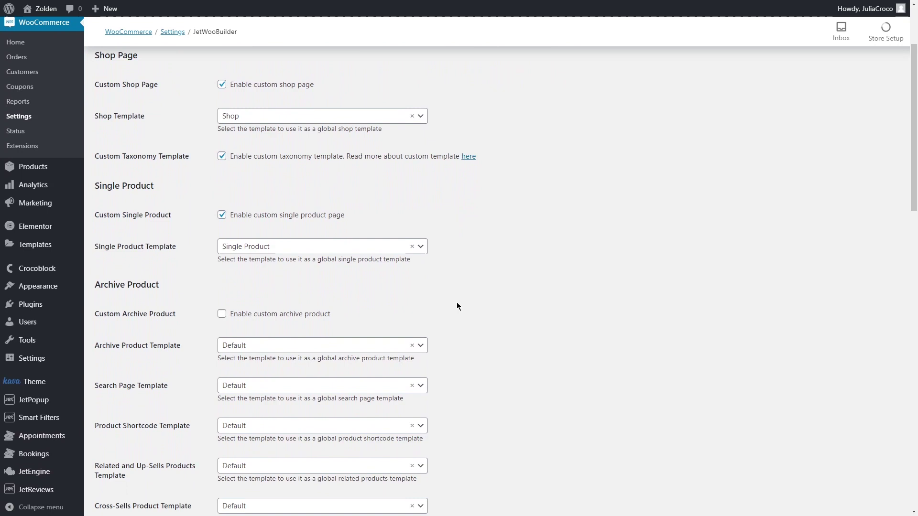
pyautogui.click(278, 314)
pyautogui.click(293, 344)
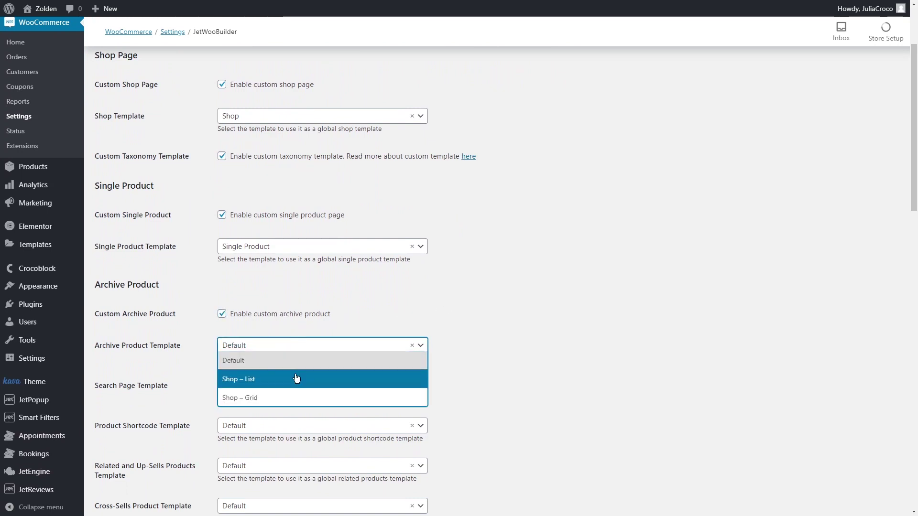
pyautogui.click(295, 396)
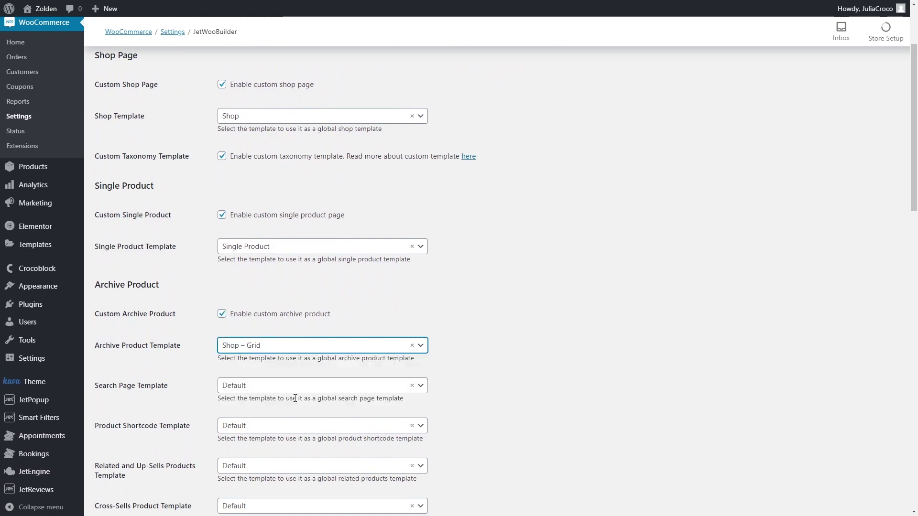
pyautogui.middleClick(579, 291)
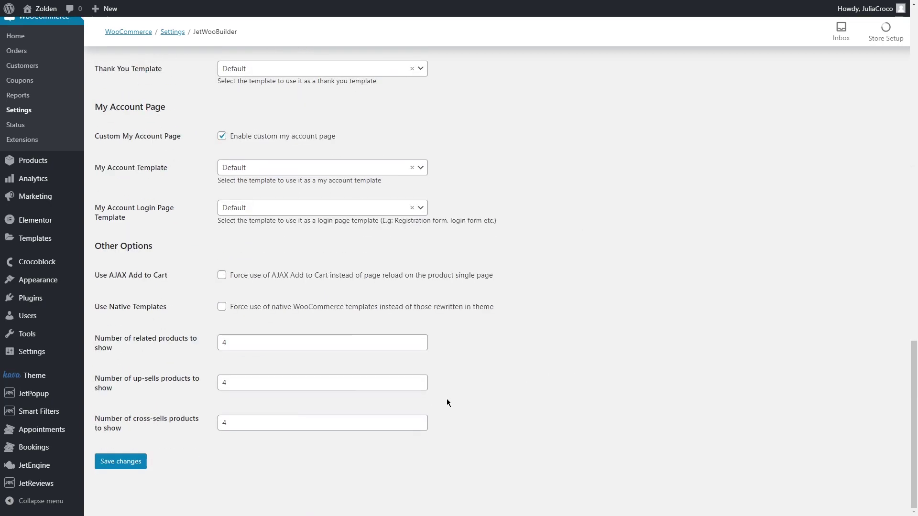
# Save the JetWooBuilder settings, view the shop as a list, and wishlist the belt
pyautogui.click(122, 462)
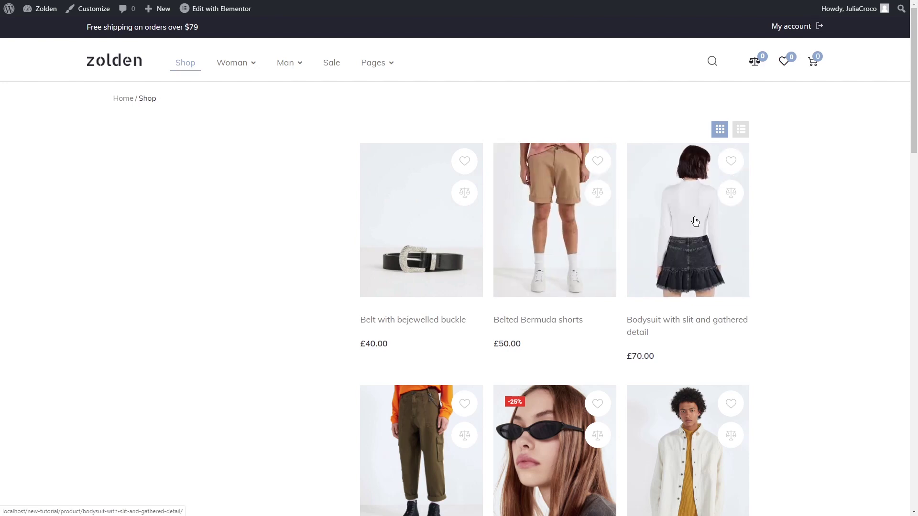
pyautogui.click(742, 131)
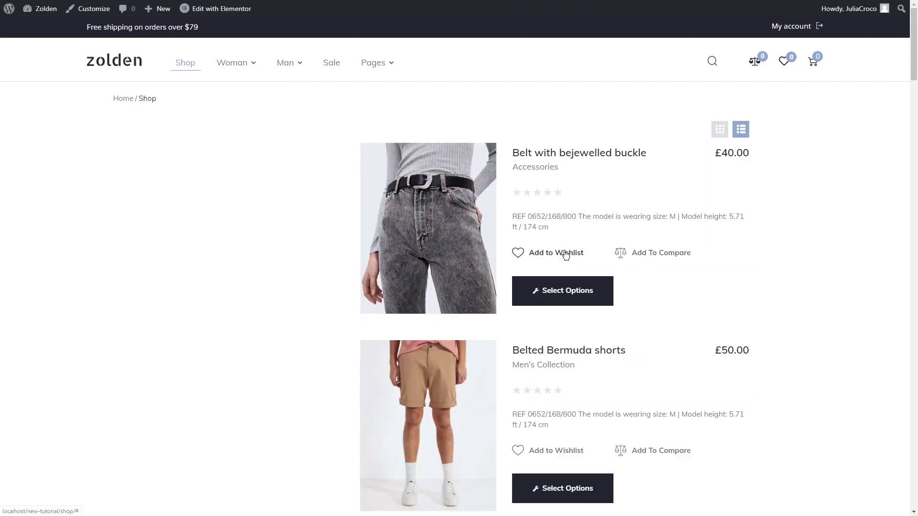
pyautogui.click(566, 254)
pyautogui.middleClick(781, 278)
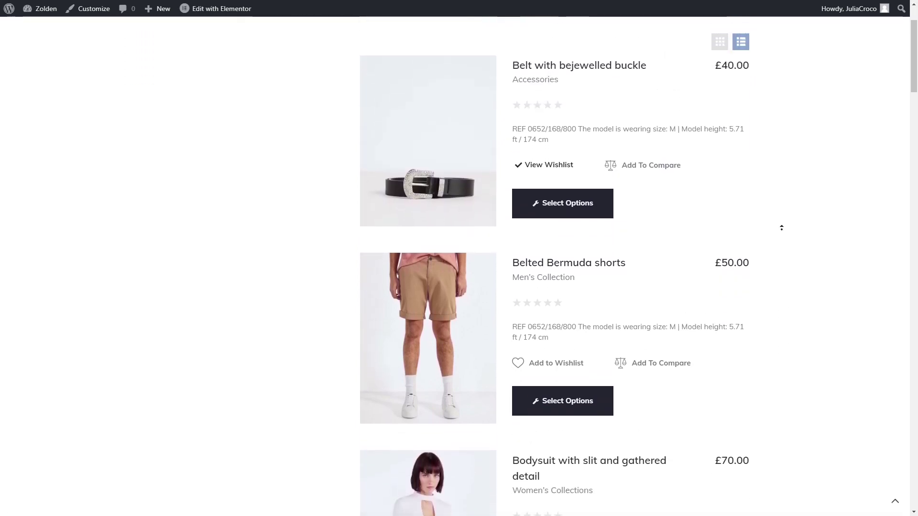
pyautogui.click(783, 232)
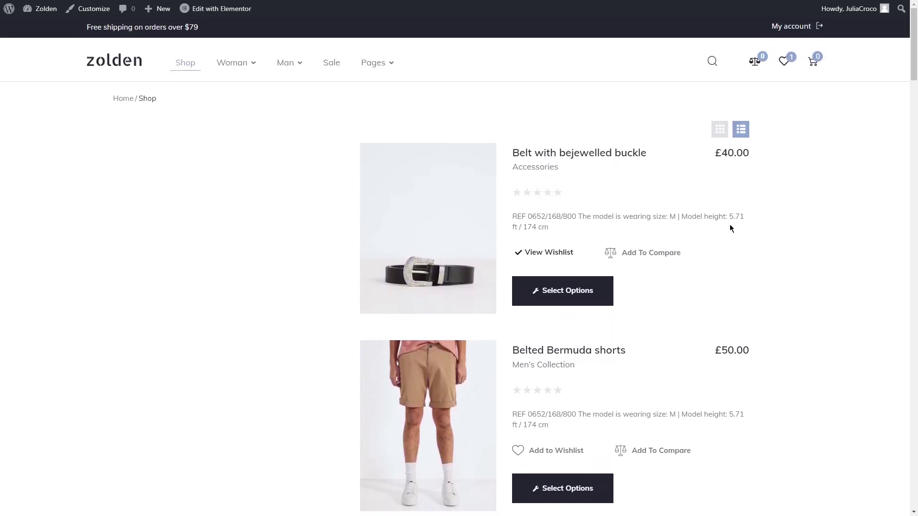
# Open the Shop template in Elementor and drop a Posts Grid Builder widget above the products
pyautogui.moveTo(220, 10)
pyautogui.click(193, 111)
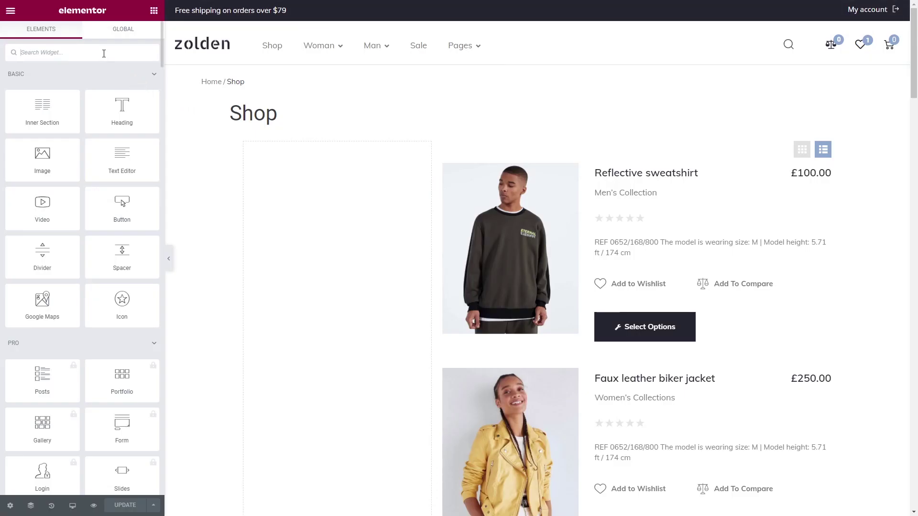
pyautogui.write('gri')
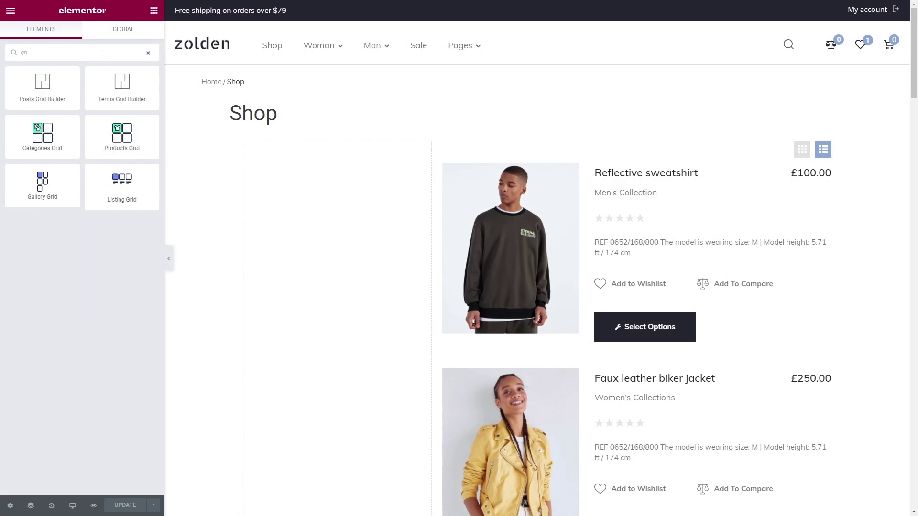
pyautogui.write('d builder')
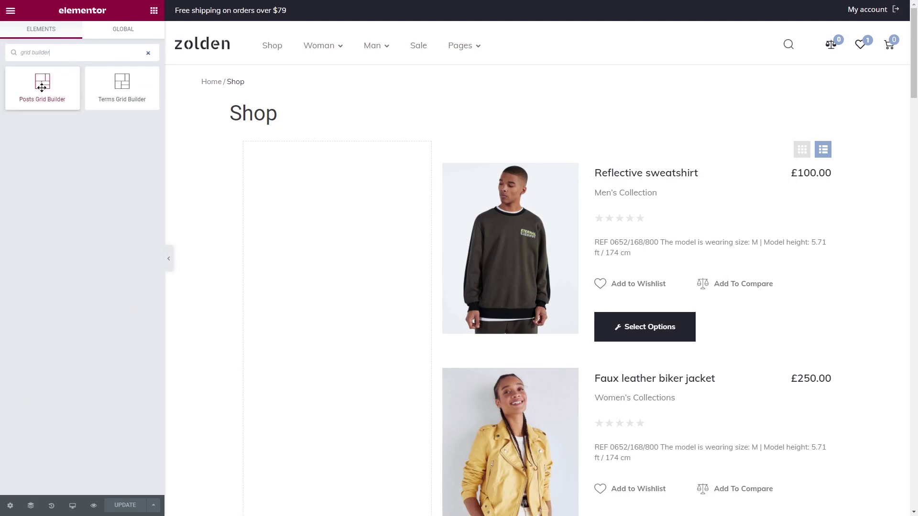
pyautogui.moveTo(41, 84); pyautogui.dragTo(616, 147)
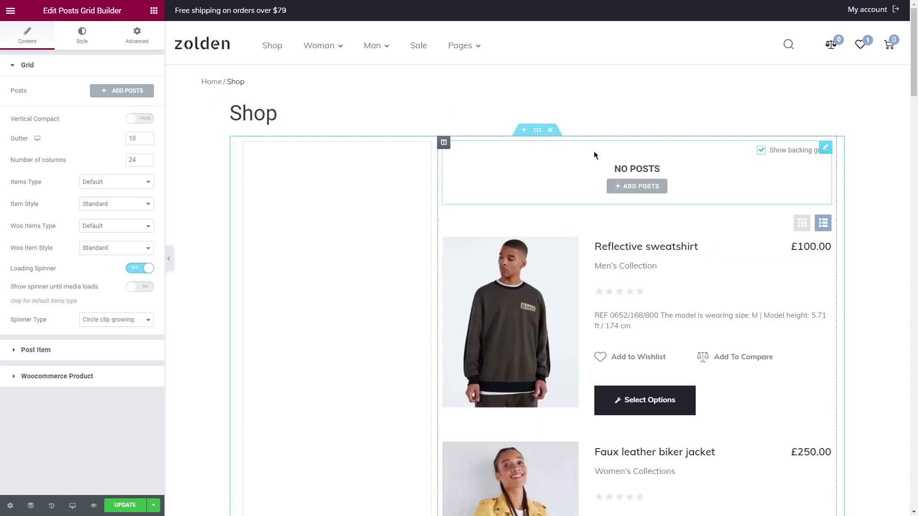
# Fill the grid with Reflective sweatshirt, biker jacket, Oval, Cateye and Heart sunglasses, and Cowboy belt
pyautogui.click(119, 92)
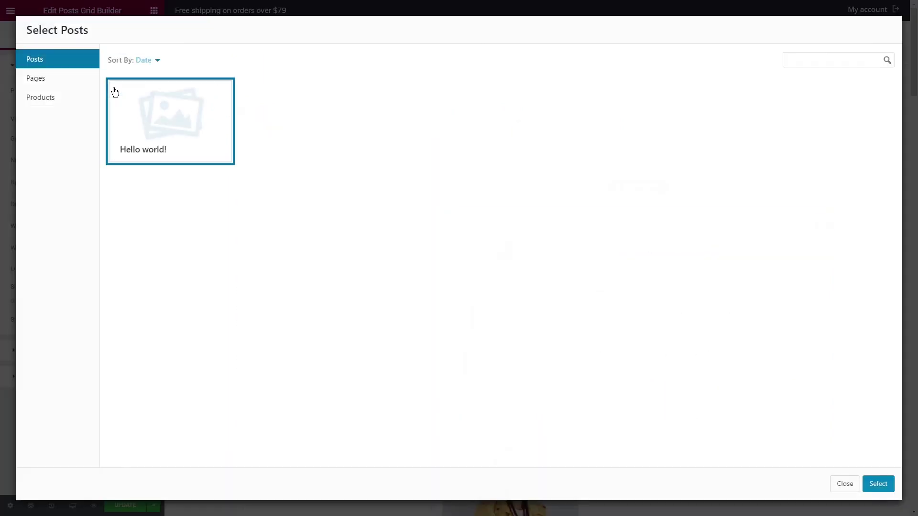
pyautogui.click(69, 79)
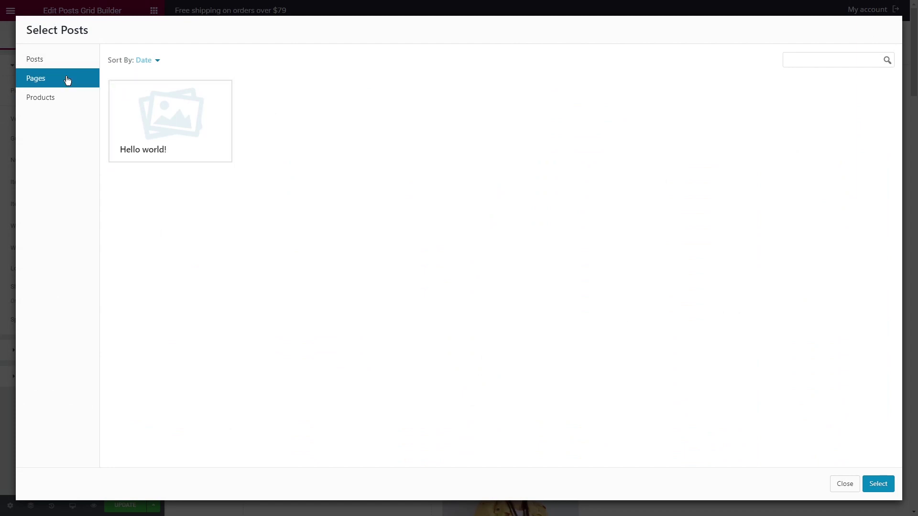
pyautogui.click(67, 102)
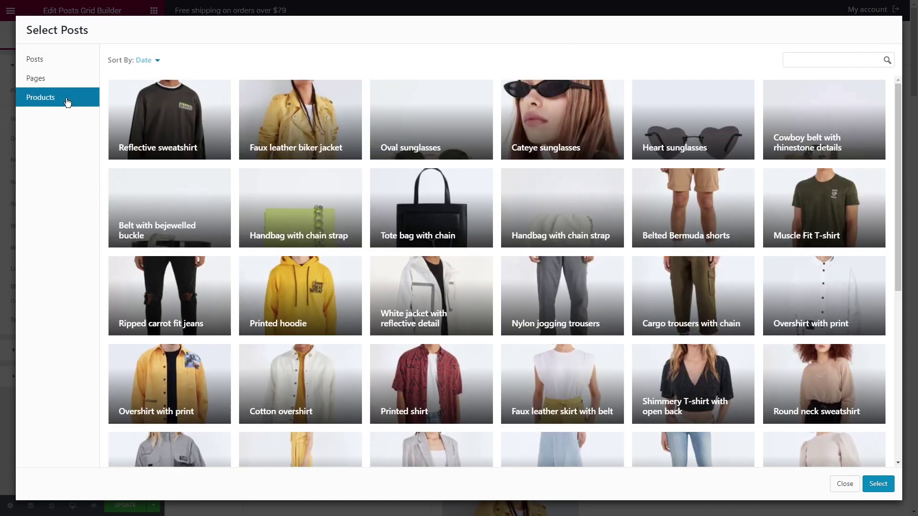
pyautogui.click(218, 116)
pyautogui.click(298, 116)
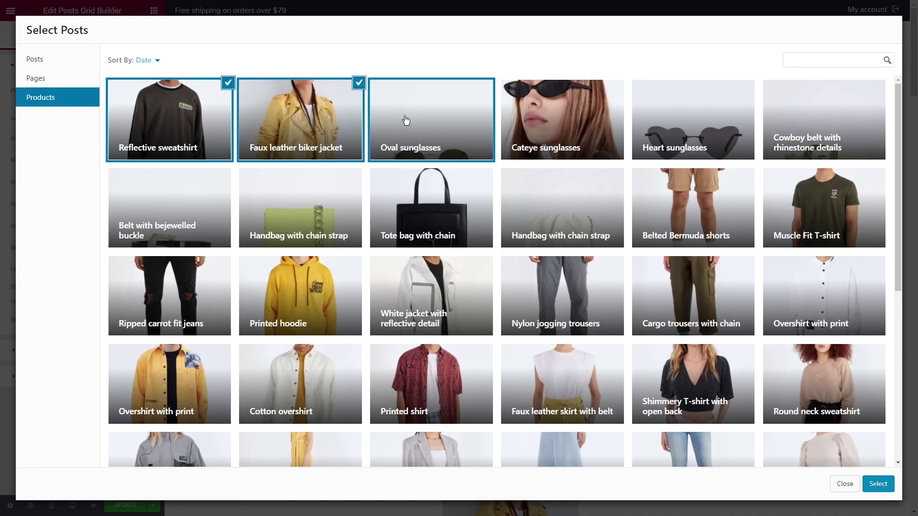
pyautogui.click(408, 120)
pyautogui.click(548, 125)
pyautogui.click(714, 123)
pyautogui.click(802, 117)
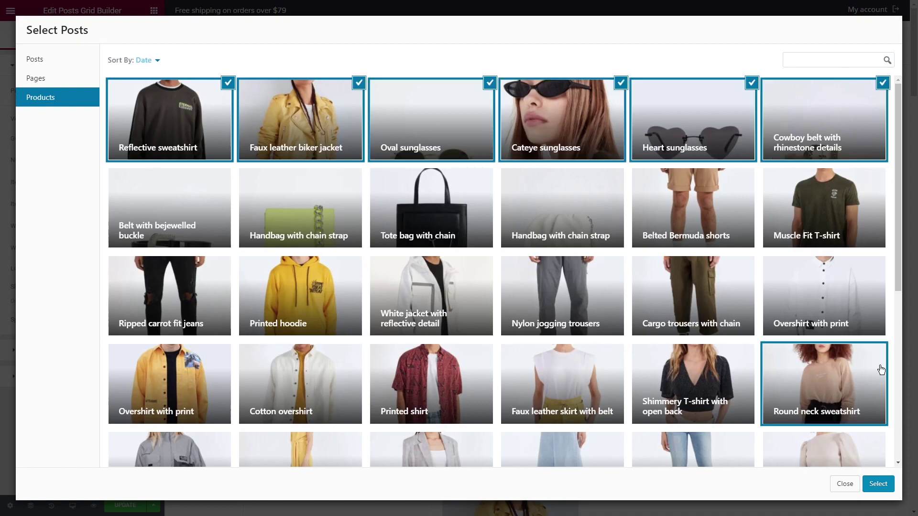
pyautogui.click(871, 485)
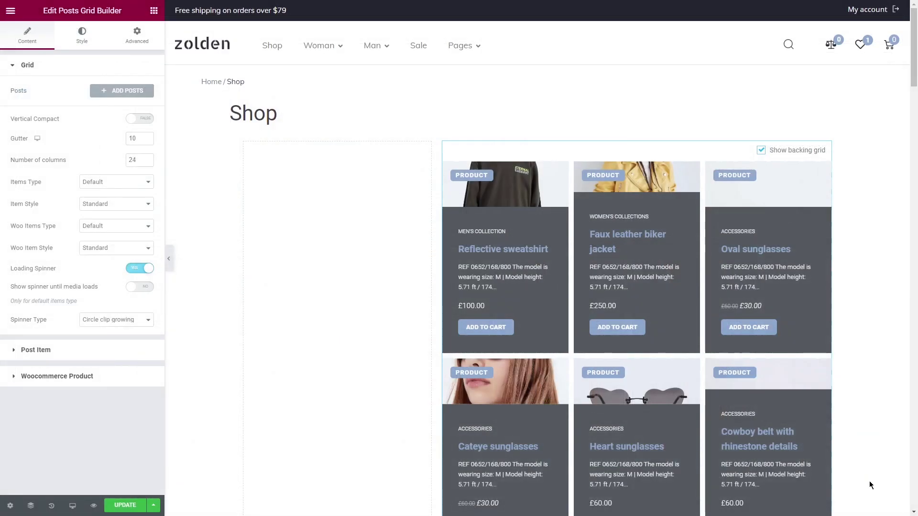
# Move the Cowboy belt card to top-middle and the Cateye sunglasses card to the right column
pyautogui.scroll(-2, 869, 483)
pyautogui.moveTo(788, 419); pyautogui.dragTo(650, 205)
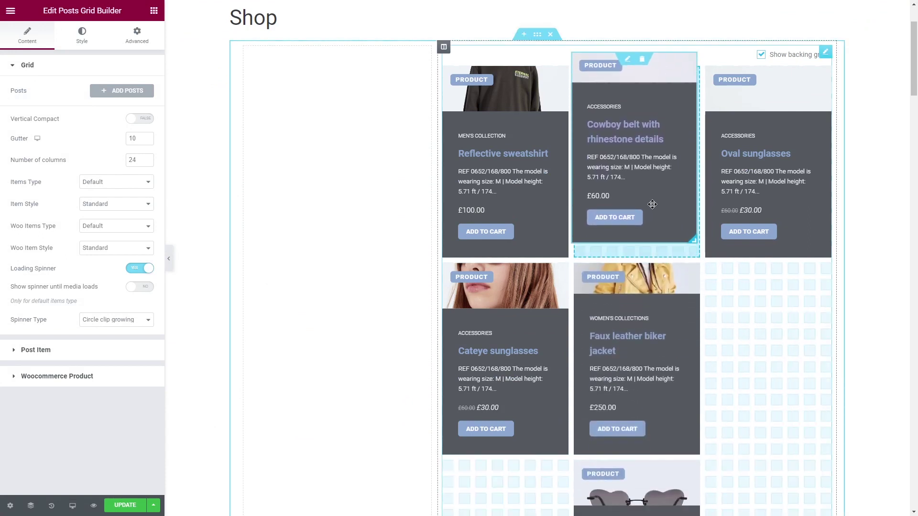
pyautogui.moveTo(537, 343); pyautogui.dragTo(804, 340)
pyautogui.click(760, 54)
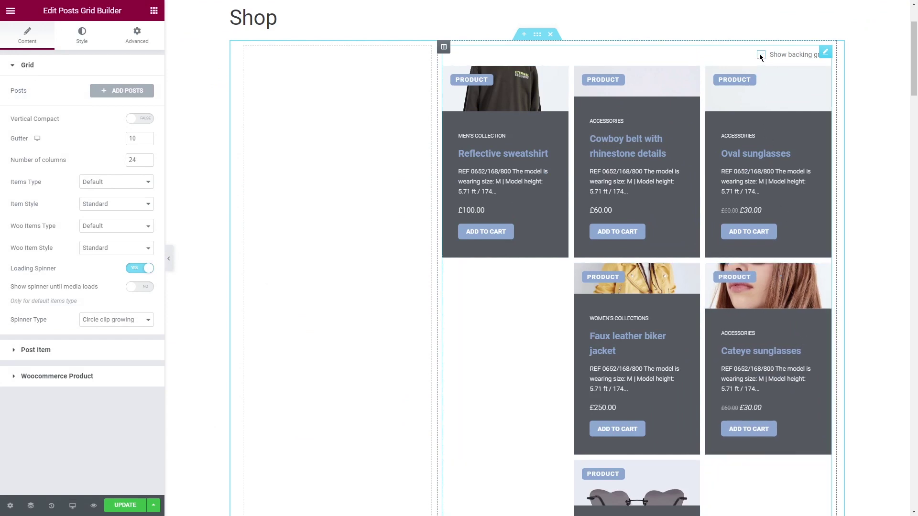
pyautogui.click(760, 55)
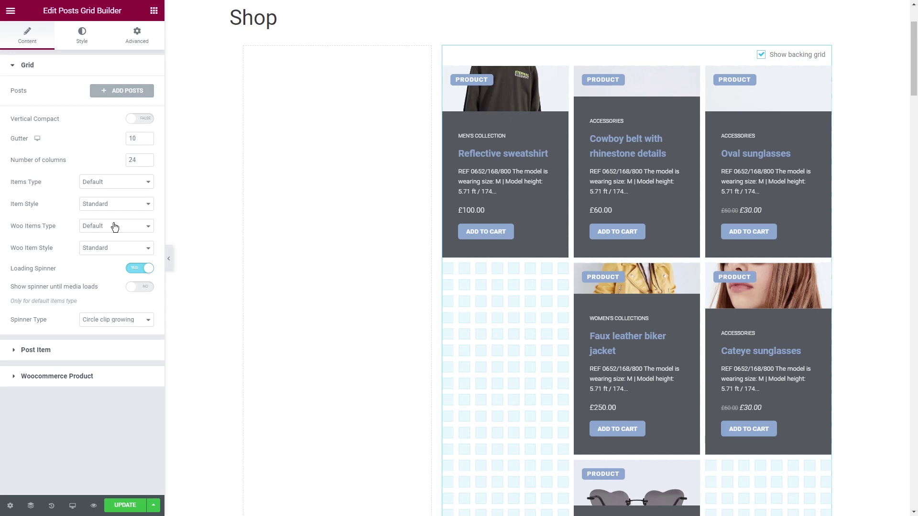
# Give product cards Content Overlay style, rendered as JetWooBuilder Archive items with the Shop – Grid template
pyautogui.click(107, 248)
pyautogui.click(107, 268)
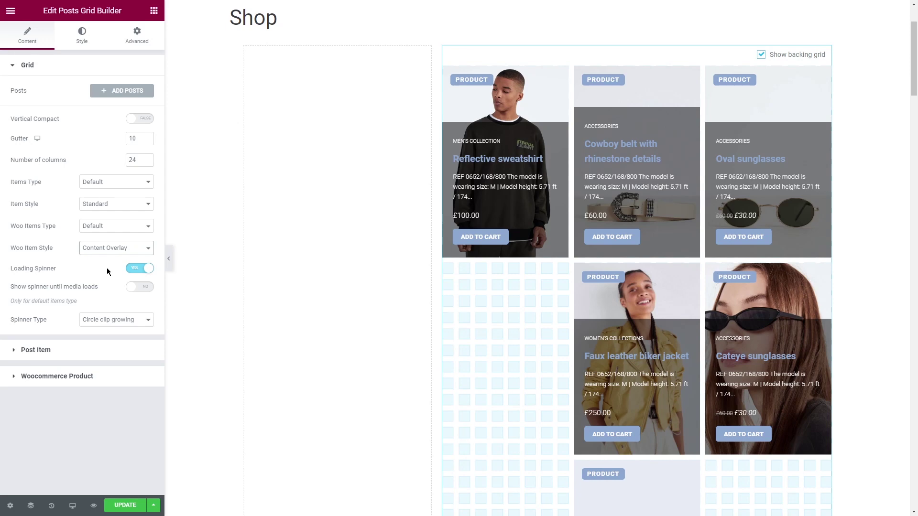
pyautogui.click(109, 226)
pyautogui.click(110, 246)
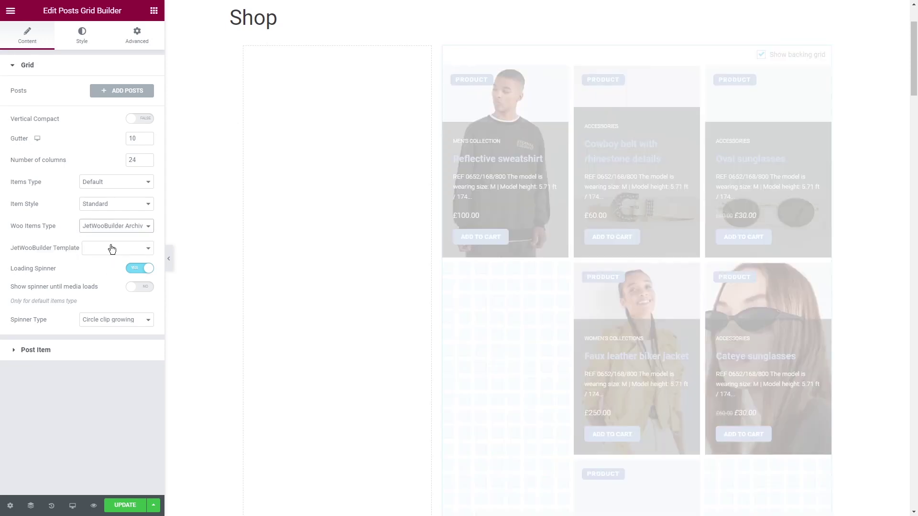
pyautogui.click(112, 248)
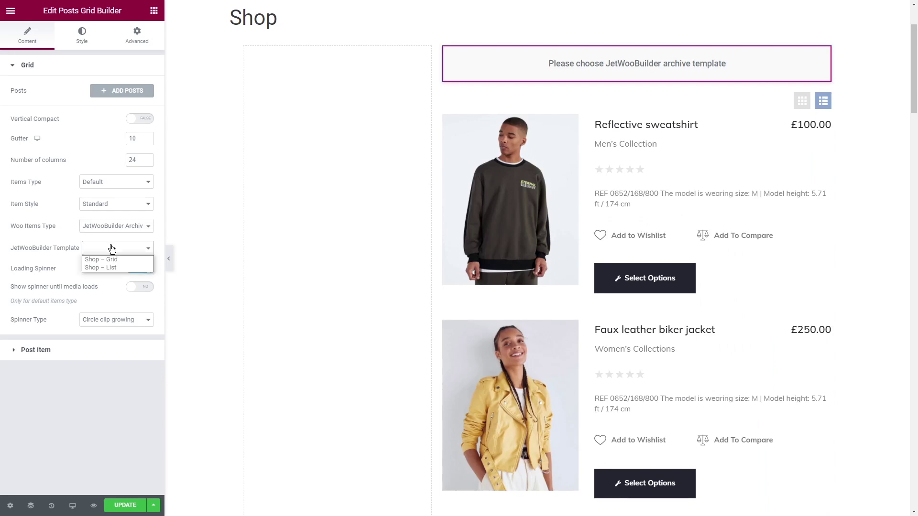
pyautogui.click(113, 260)
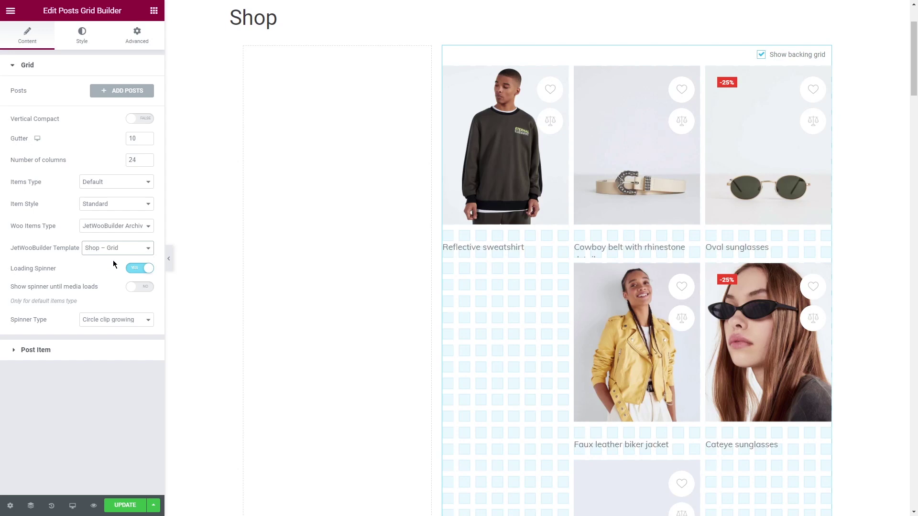
# Resize and rearrange the cards into a staggered layout, enlarging the belt and Oval sunglasses
pyautogui.moveTo(699, 257); pyautogui.dragTo(701, 352)
pyautogui.moveTo(762, 418); pyautogui.dragTo(762, 222)
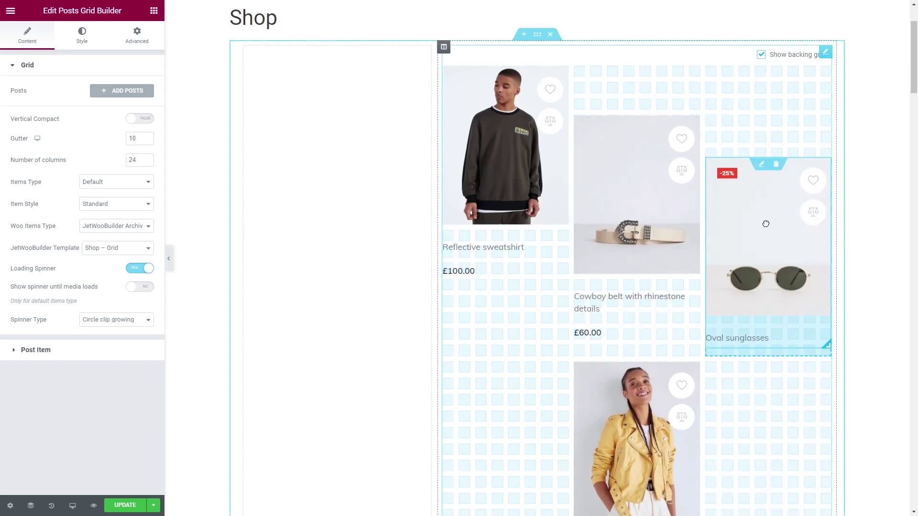
pyautogui.moveTo(830, 352); pyautogui.dragTo(827, 382)
pyautogui.scroll(-4, 795, 395)
pyautogui.moveTo(636, 239); pyautogui.dragTo(507, 229)
pyautogui.moveTo(557, 342); pyautogui.dragTo(565, 368)
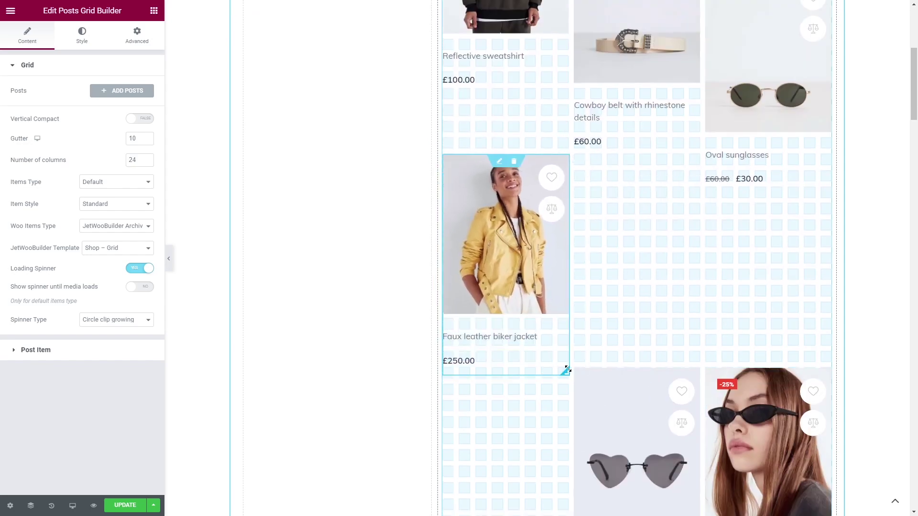
pyautogui.moveTo(631, 427); pyautogui.dragTo(632, 252)
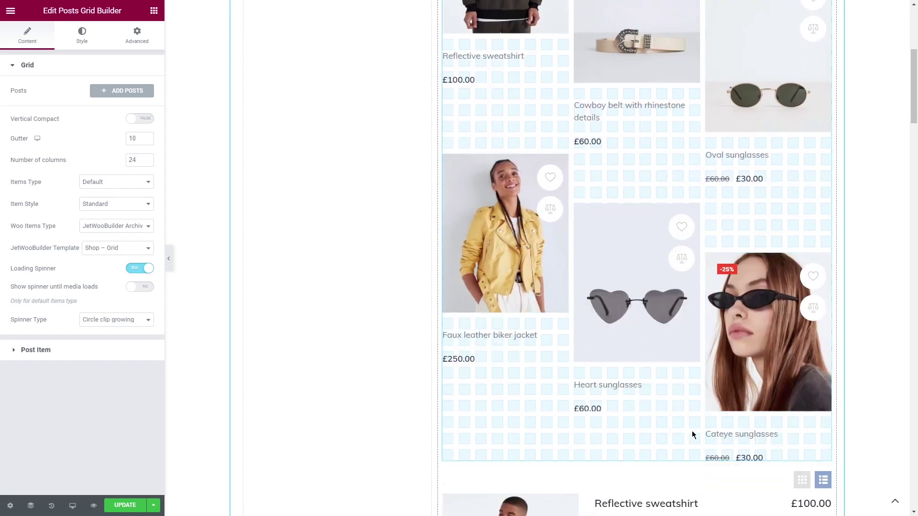
# Save the Shop template and scroll through the staggered grid on the front-end shop page
pyautogui.click(125, 506)
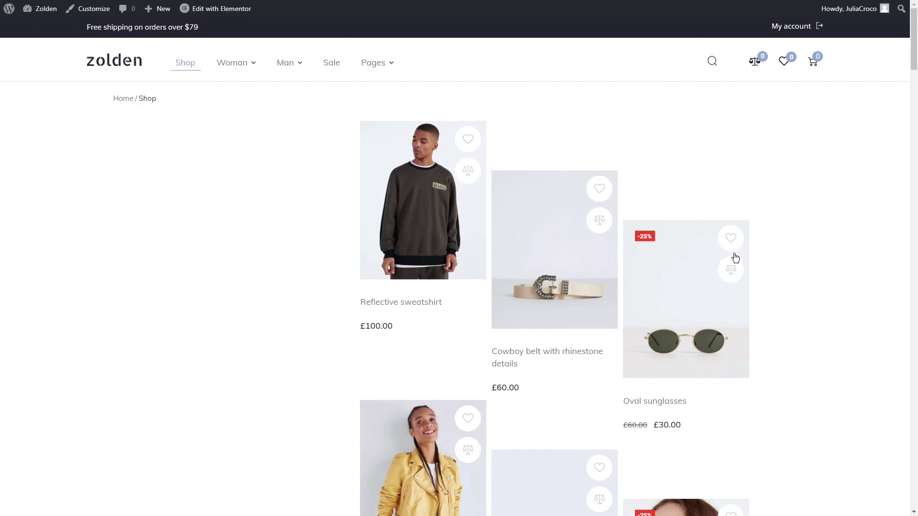
pyautogui.middleClick(787, 287)
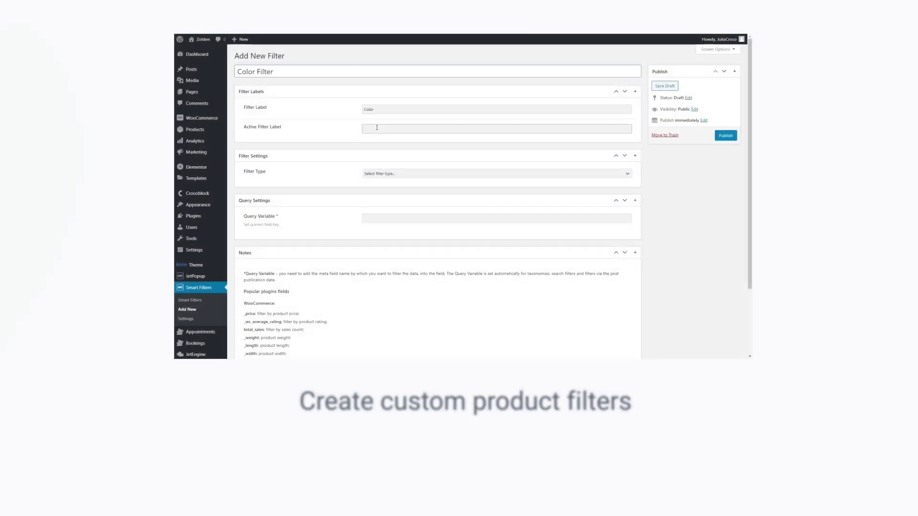
# Make the new filter a Visual type with Blue, Brown and a third colour option
pyautogui.click(385, 174)
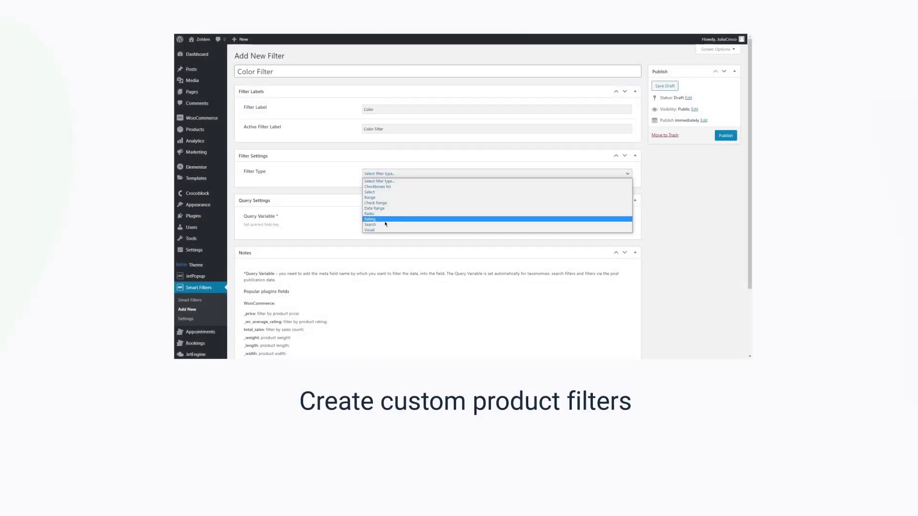
pyautogui.click(370, 230)
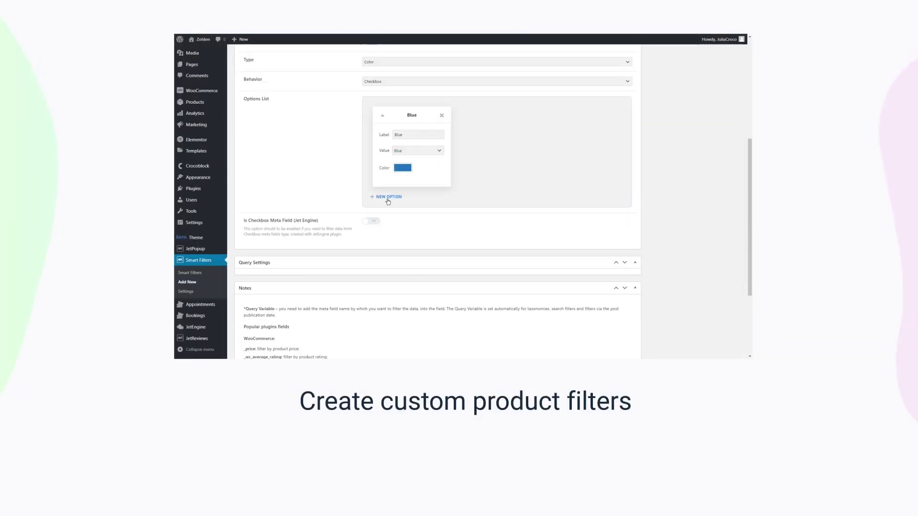
pyautogui.click(385, 197)
pyautogui.click(488, 168)
pyautogui.click(564, 134)
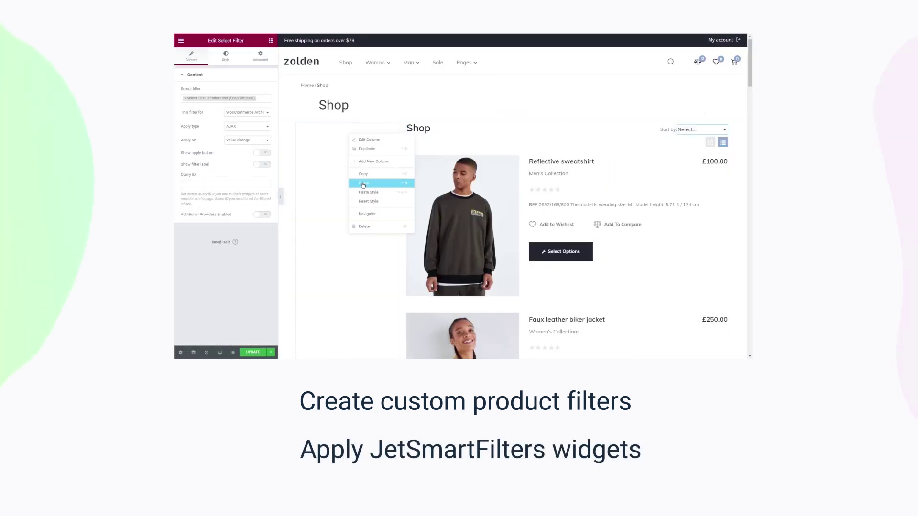
# Paste a Search filter widget into the shop sidebar column and review the sidebar filters
pyautogui.click(363, 186)
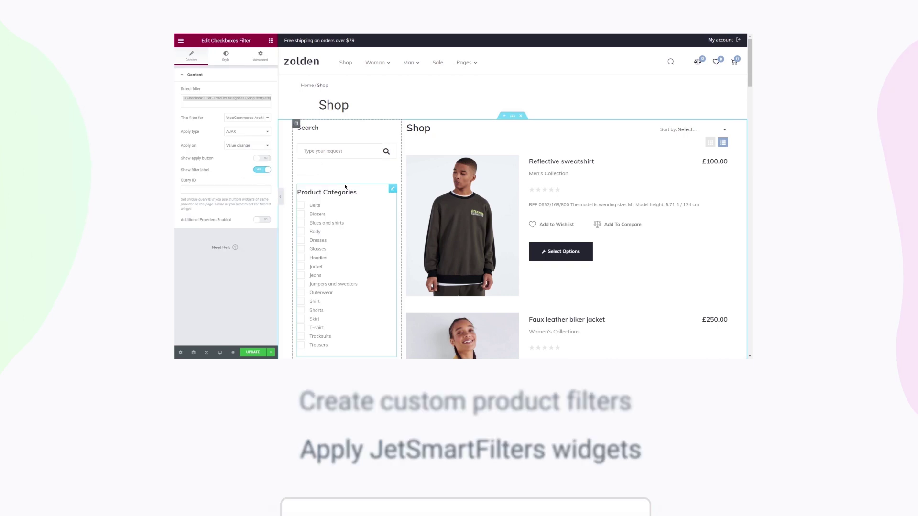
pyautogui.scroll(-2, 349, 185)
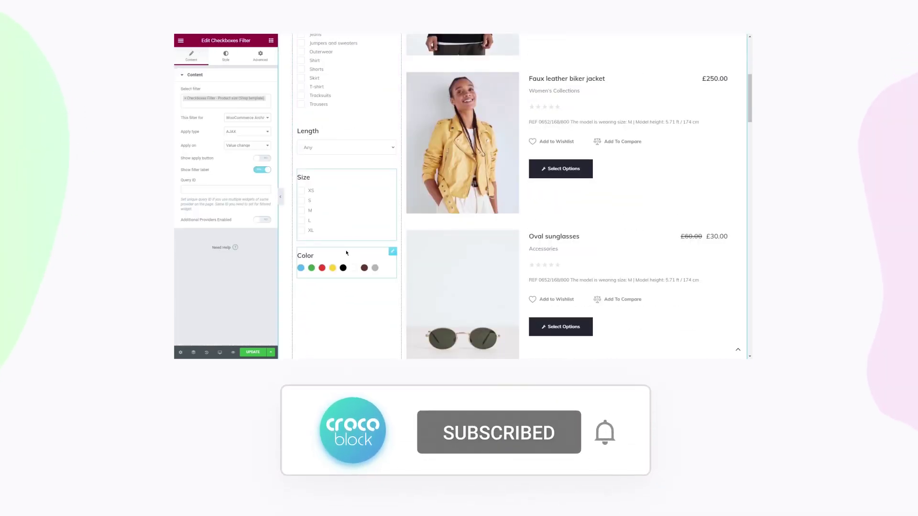
pyautogui.scroll(-1, 346, 256)
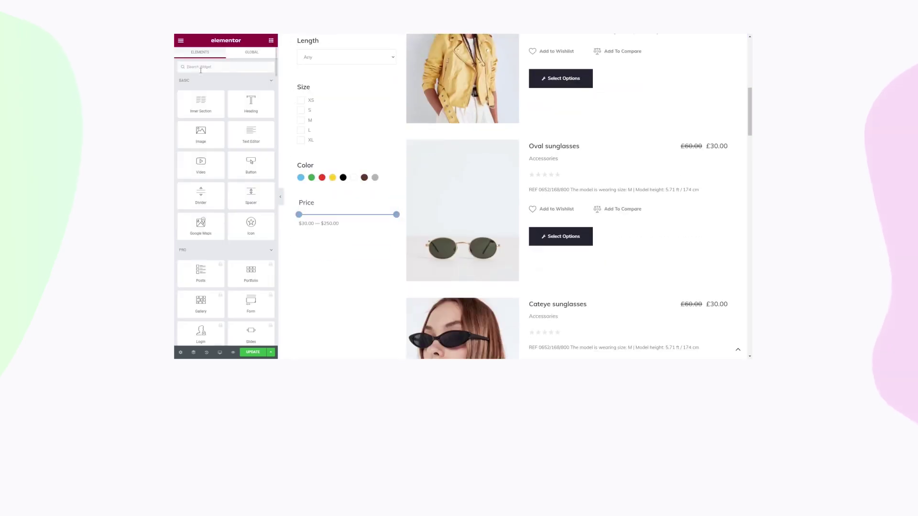